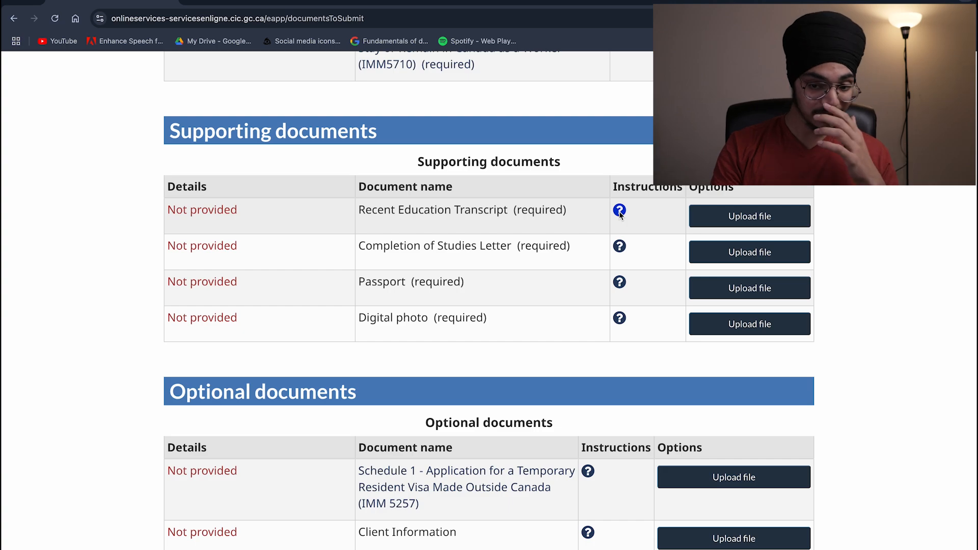
pyautogui.click(619, 211)
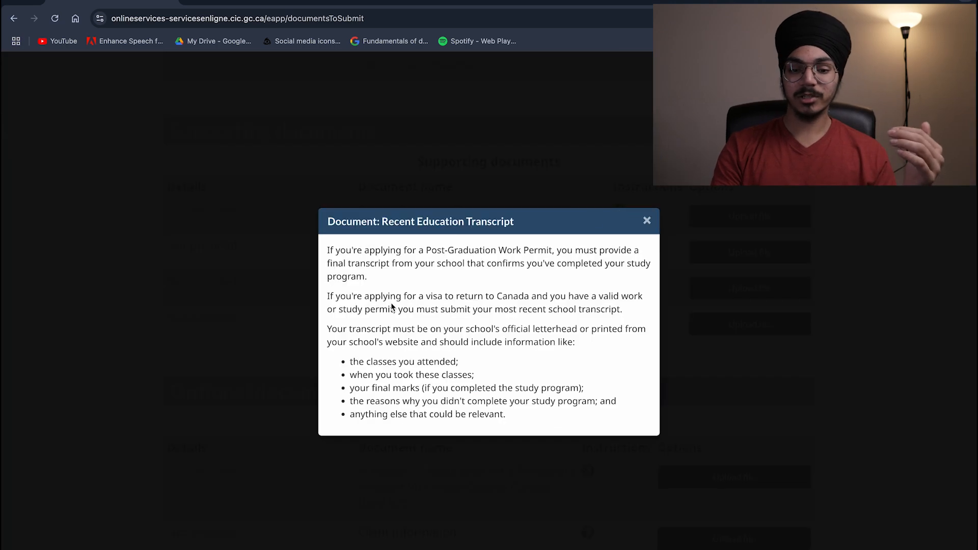
pyautogui.click(647, 220)
pyautogui.click(620, 247)
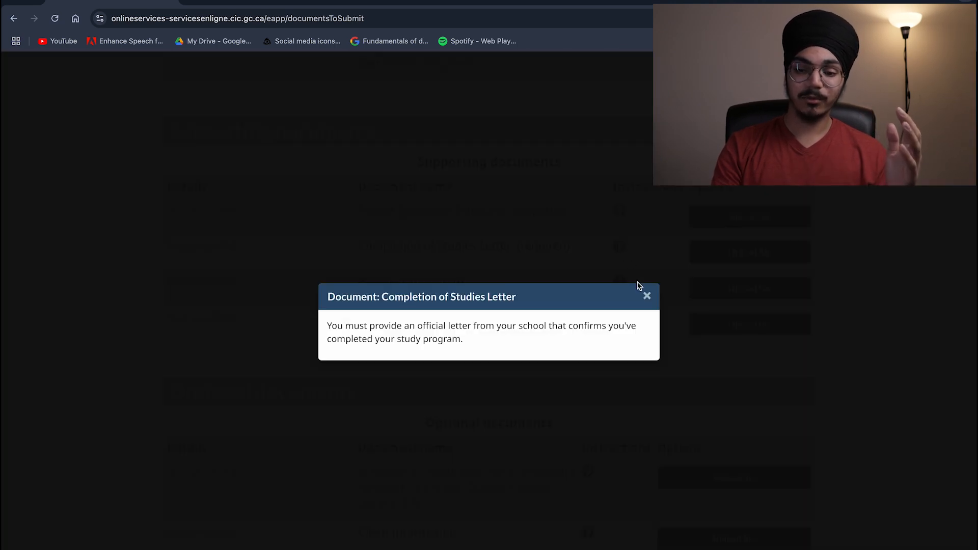
pyautogui.click(646, 293)
pyautogui.scroll(-10, 561, 306)
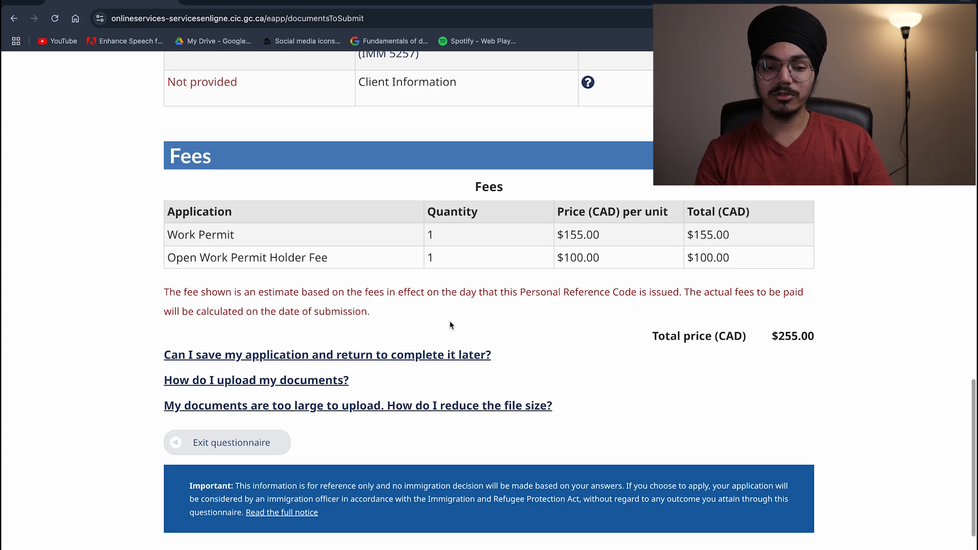
pyautogui.moveTo(464, 196); pyautogui.dragTo(786, 280)
pyautogui.click(790, 282)
pyautogui.moveTo(681, 235); pyautogui.dragTo(729, 235)
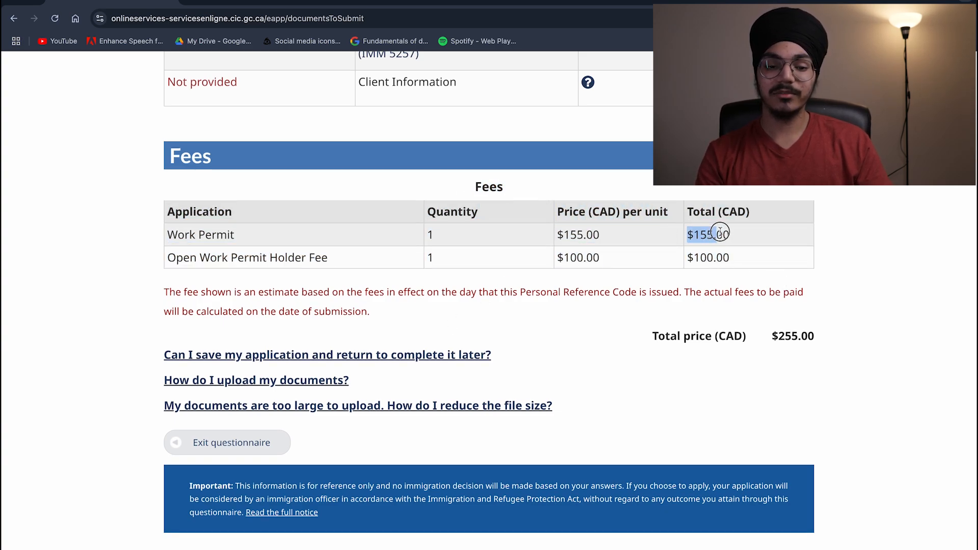
pyautogui.click(545, 249)
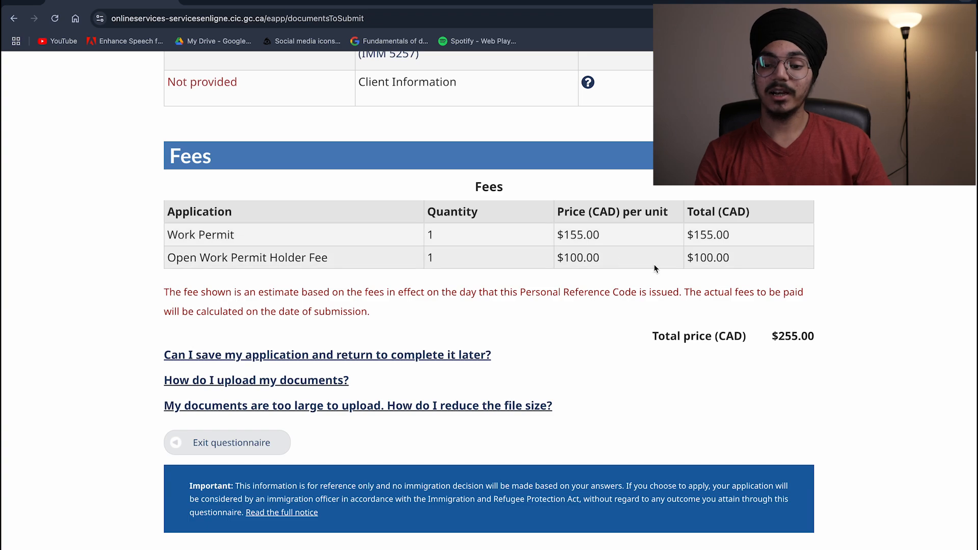
pyautogui.moveTo(689, 261); pyautogui.dragTo(732, 259)
pyautogui.click(681, 261)
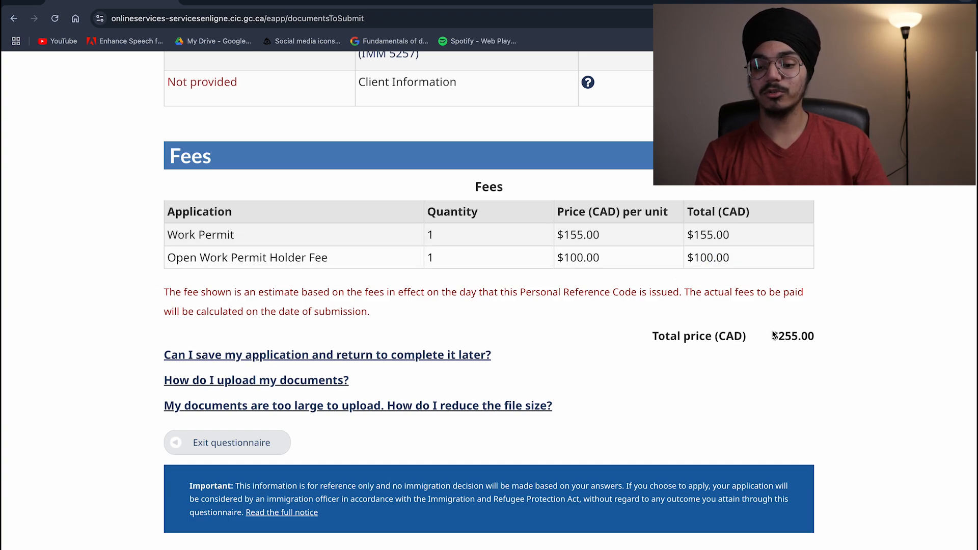
pyautogui.moveTo(774, 335); pyautogui.dragTo(827, 335)
pyautogui.click(829, 336)
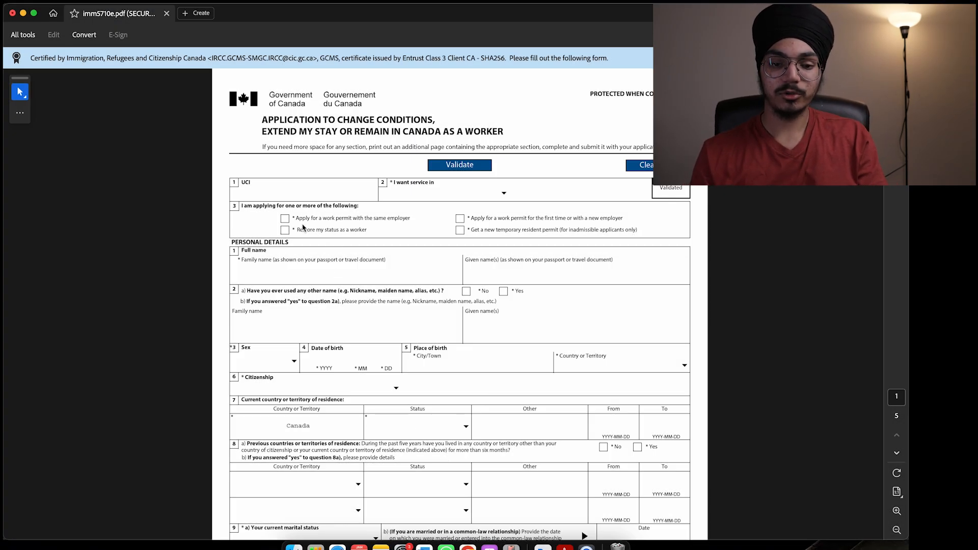
# Step: Set the service language to English and tick first-time work permit
pyautogui.scroll(10, 303, 228)
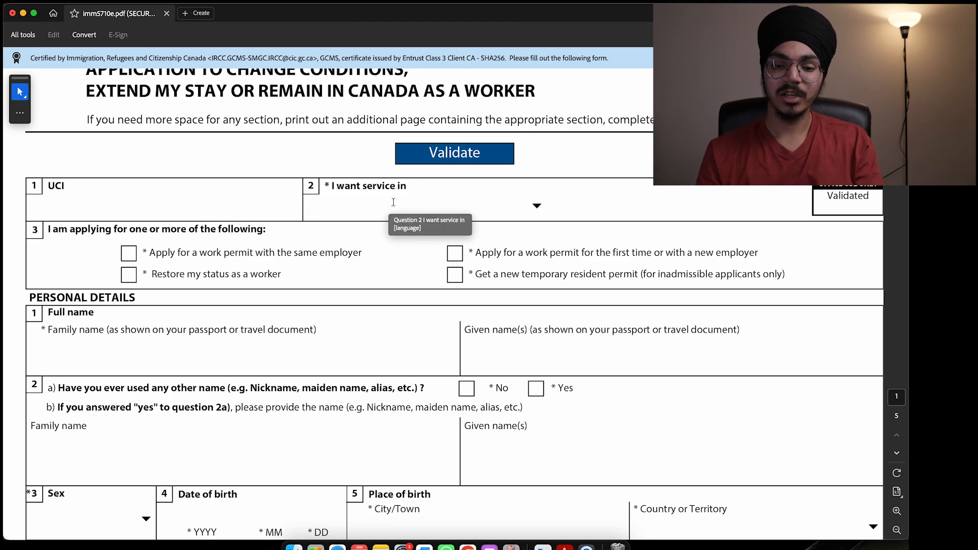
pyautogui.hscroll(1, 503, 211)
pyautogui.click(536, 206)
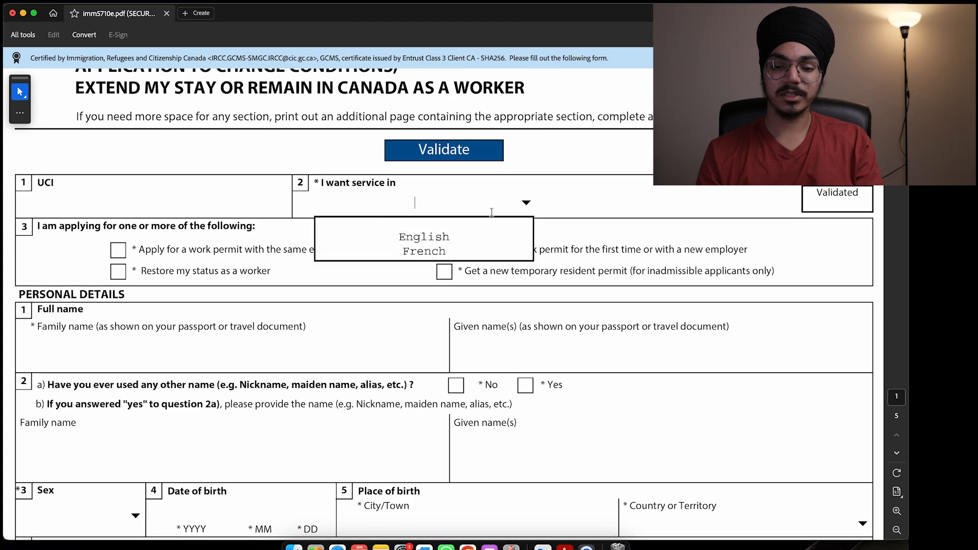
pyautogui.click(466, 237)
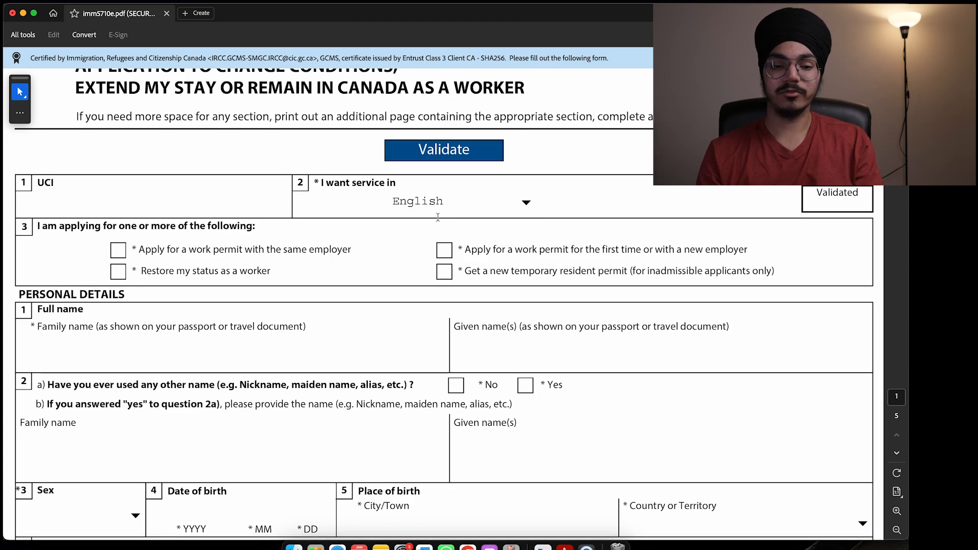
pyautogui.scroll(-1, 436, 211)
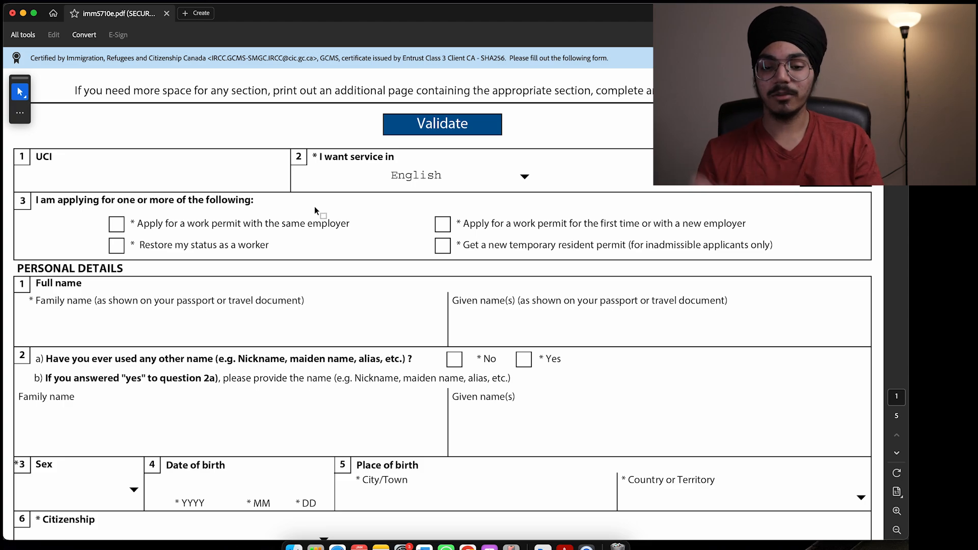
pyautogui.click(443, 226)
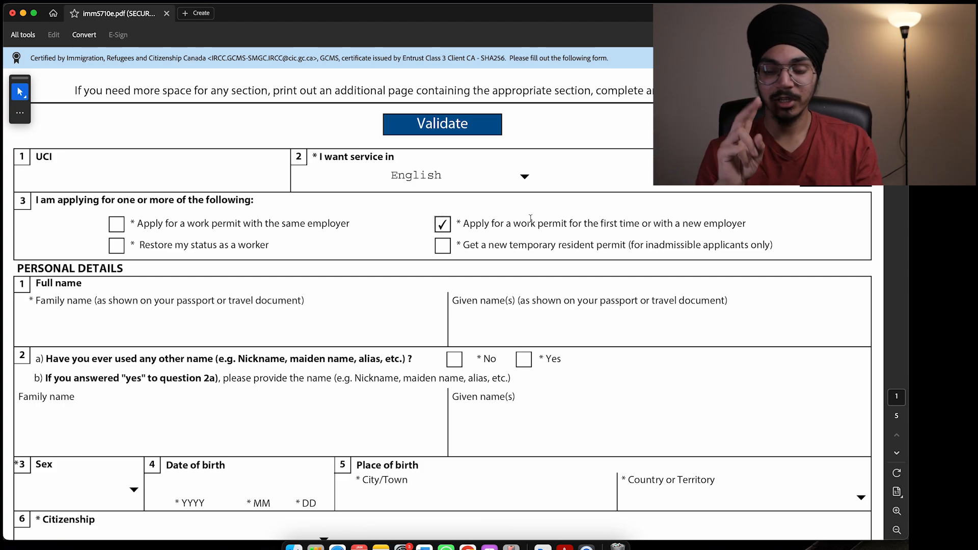
# Step: Enter the applicant's family and given names and answer No to question 2a
pyautogui.scroll(-3, 422, 236)
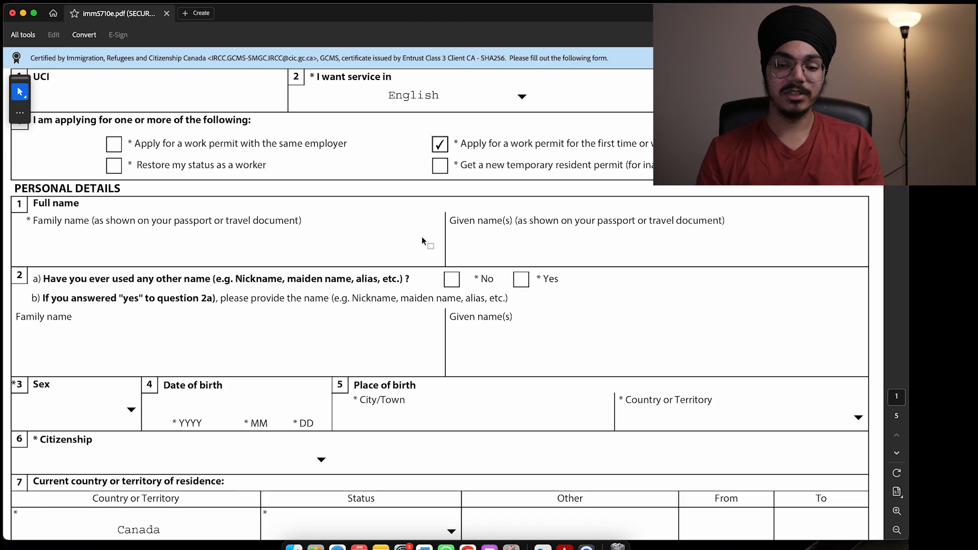
pyautogui.click(356, 250)
pyautogui.write('digital')
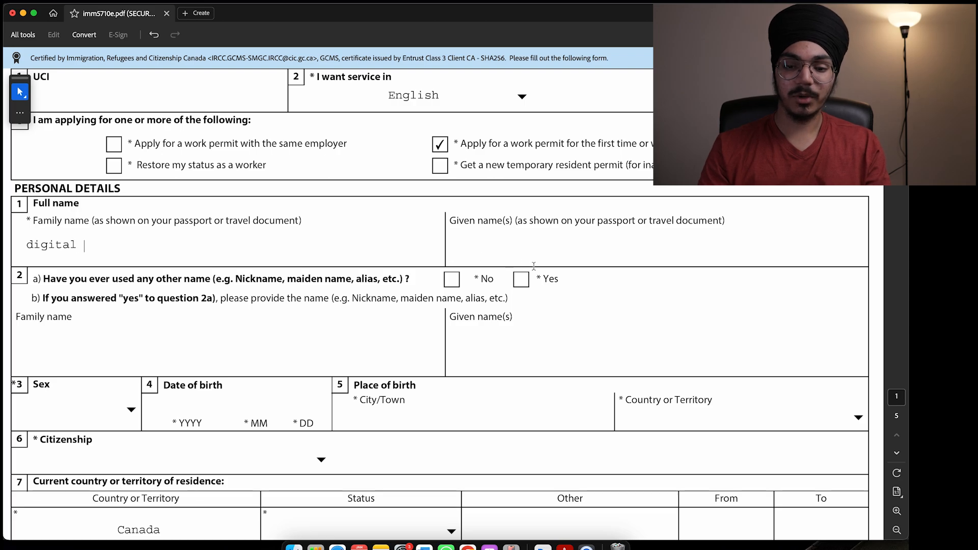
pyautogui.click(529, 249)
pyautogui.write('si')
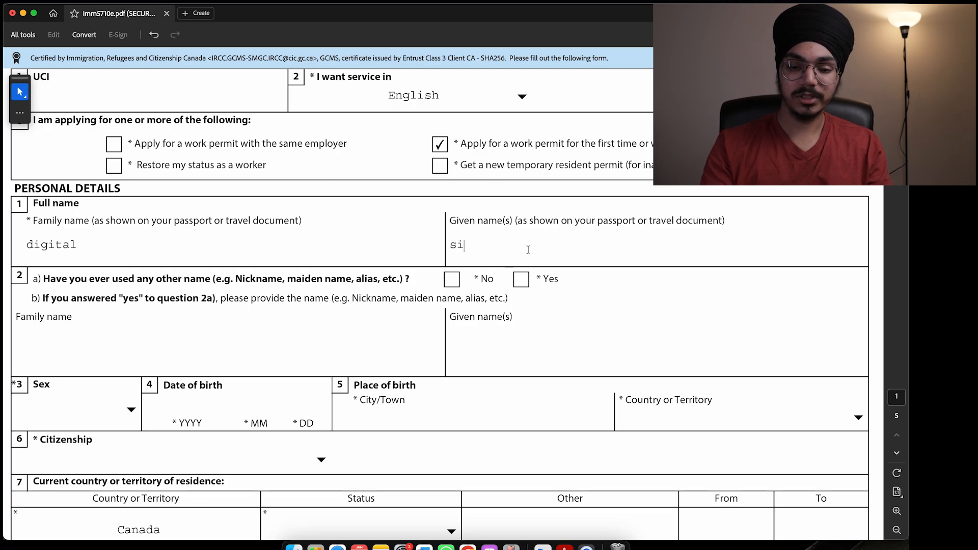
pyautogui.write('nghh')
pyautogui.scroll(-3, 406, 171)
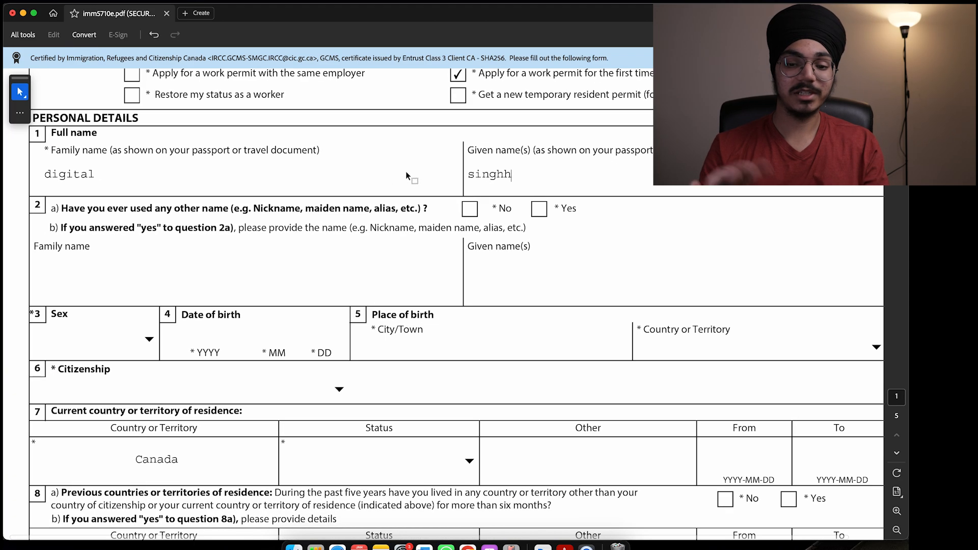
pyautogui.hscroll(1, 407, 172)
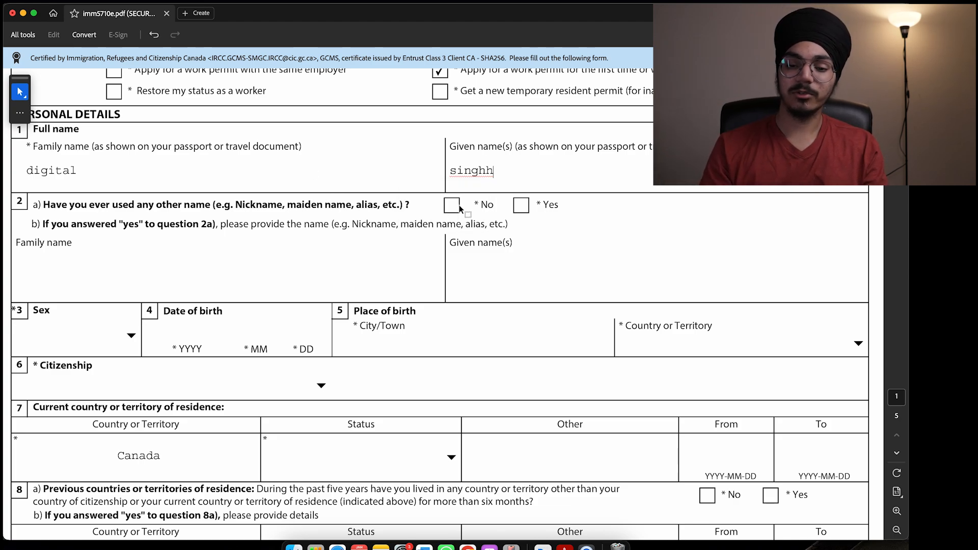
pyautogui.click(452, 205)
pyautogui.scroll(-5, 394, 240)
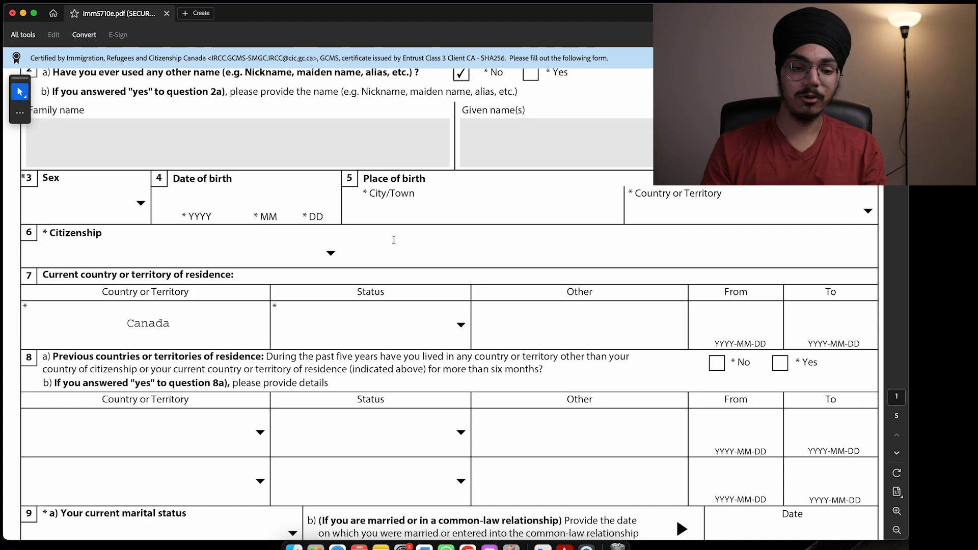
# Step: Set sex to Male, enter the birth date, and give New Delhi, India as birthplace
pyautogui.click(142, 201)
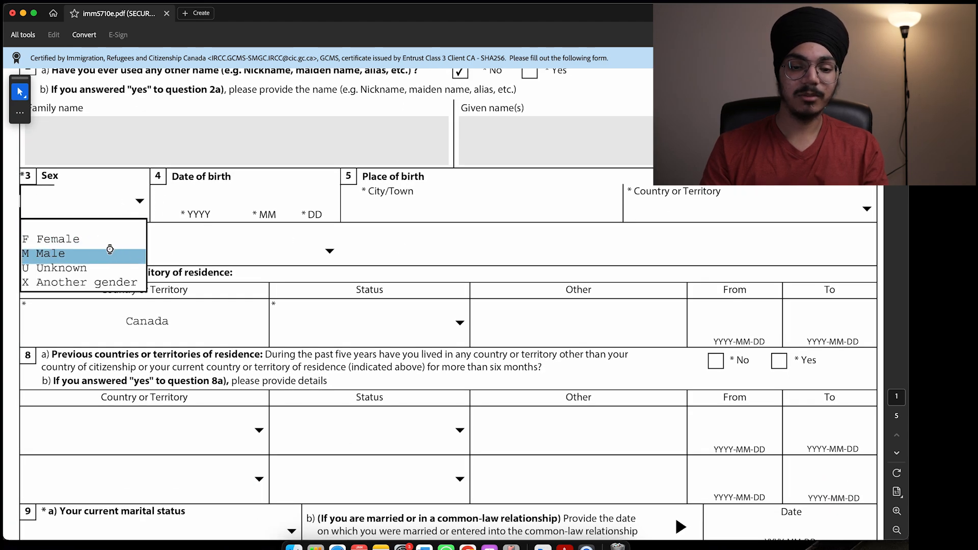
pyautogui.click(61, 253)
pyautogui.click(194, 203)
pyautogui.write('200')
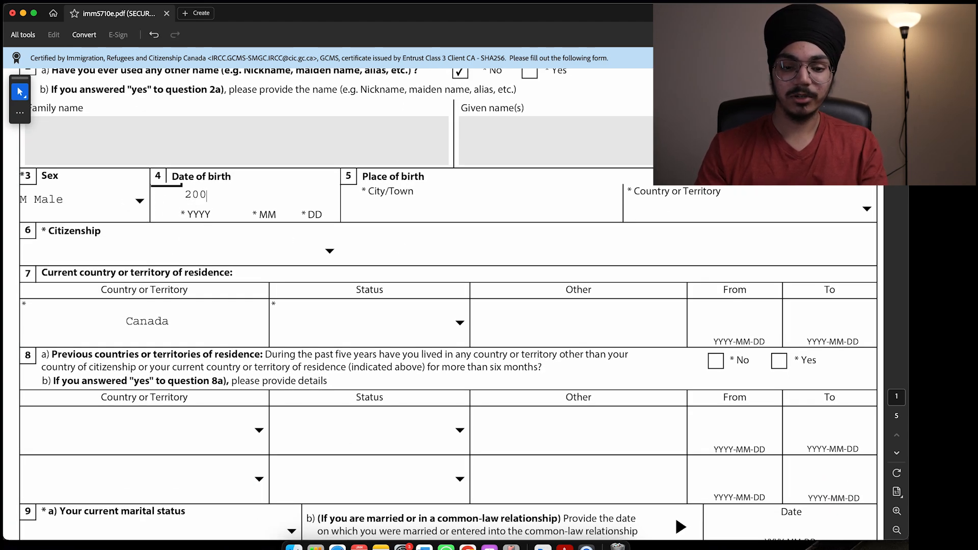
pyautogui.write('4 07 27')
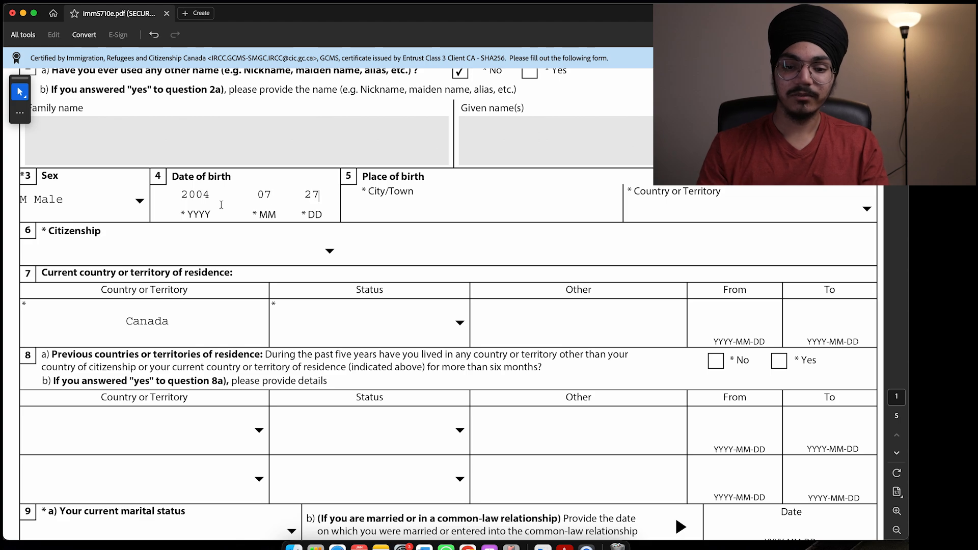
pyautogui.click(468, 217)
pyautogui.write('new del')
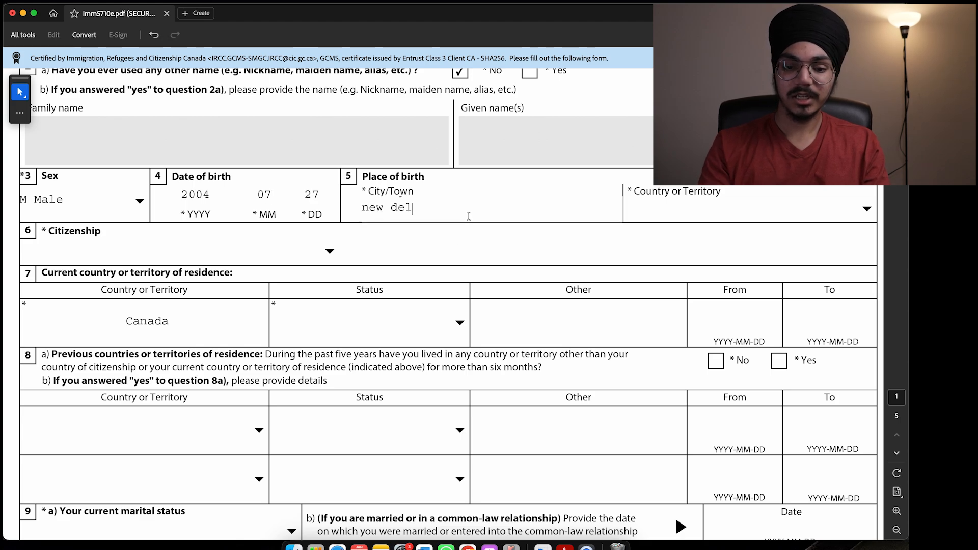
pyautogui.write('hio')
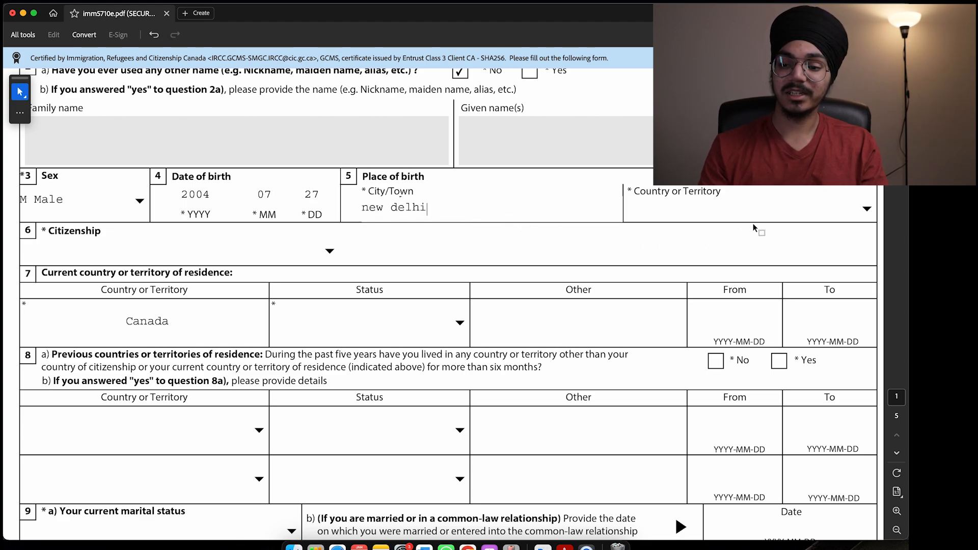
pyautogui.click(867, 209)
pyautogui.write('in')
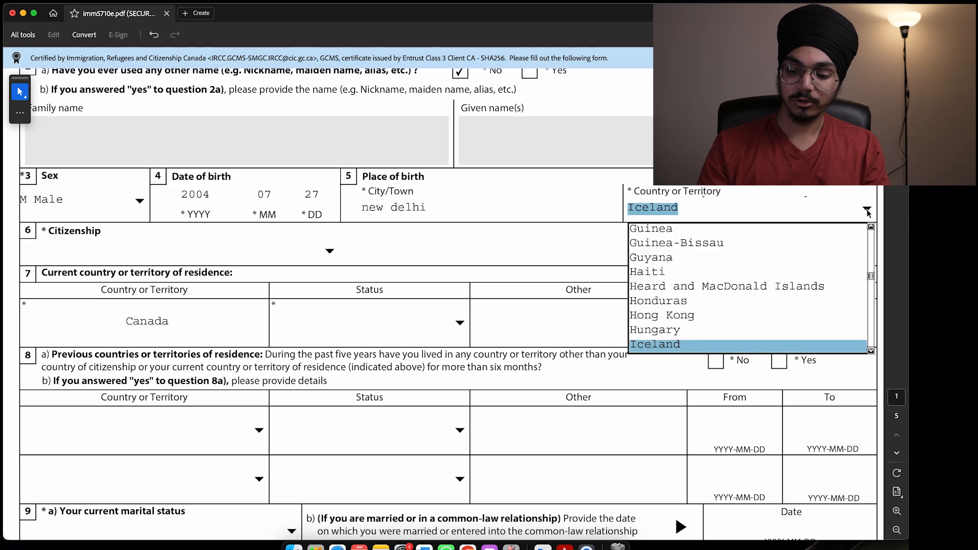
pyautogui.press('Return')
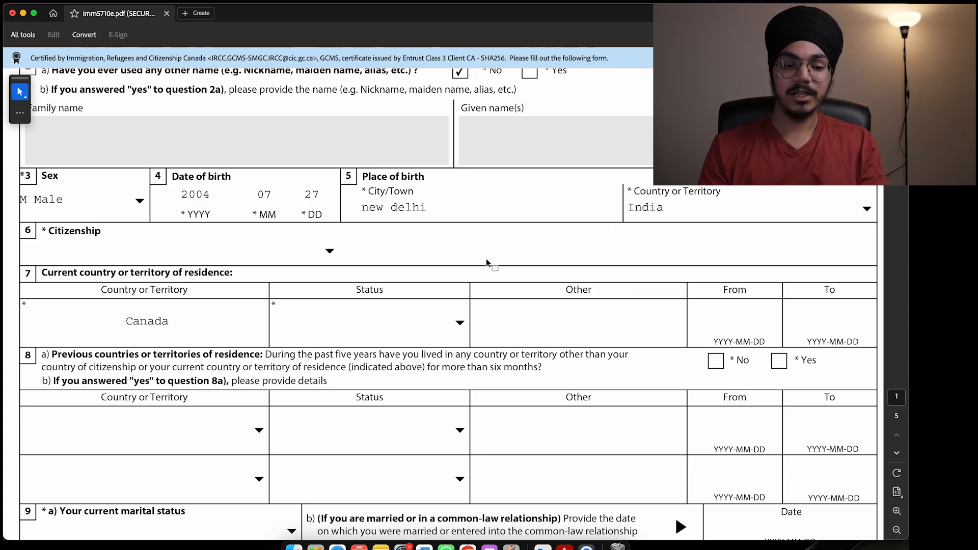
# Step: Set citizenship to India, residence status to Student, and answer No to 8a
pyautogui.scroll(-3, 486, 258)
pyautogui.click(323, 167)
pyautogui.write('in')
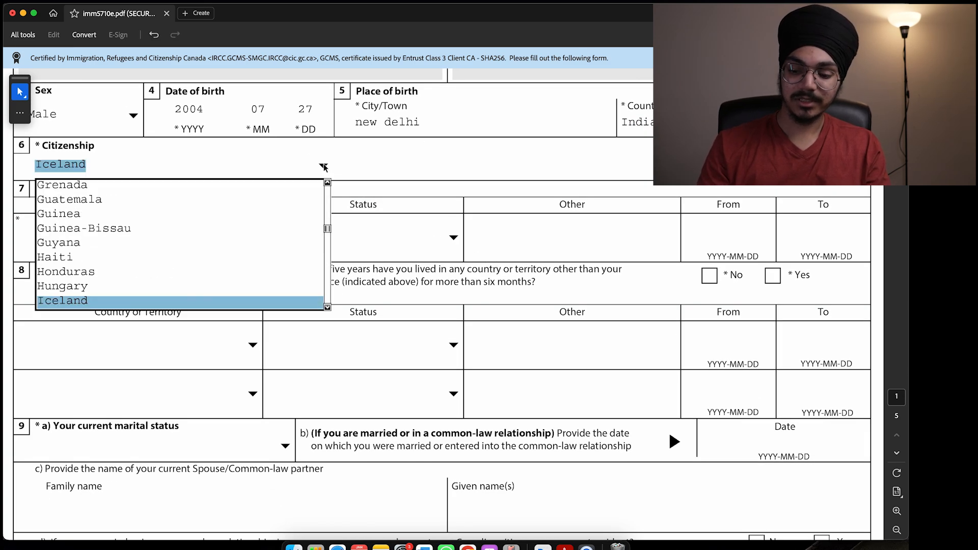
pyautogui.press('Return')
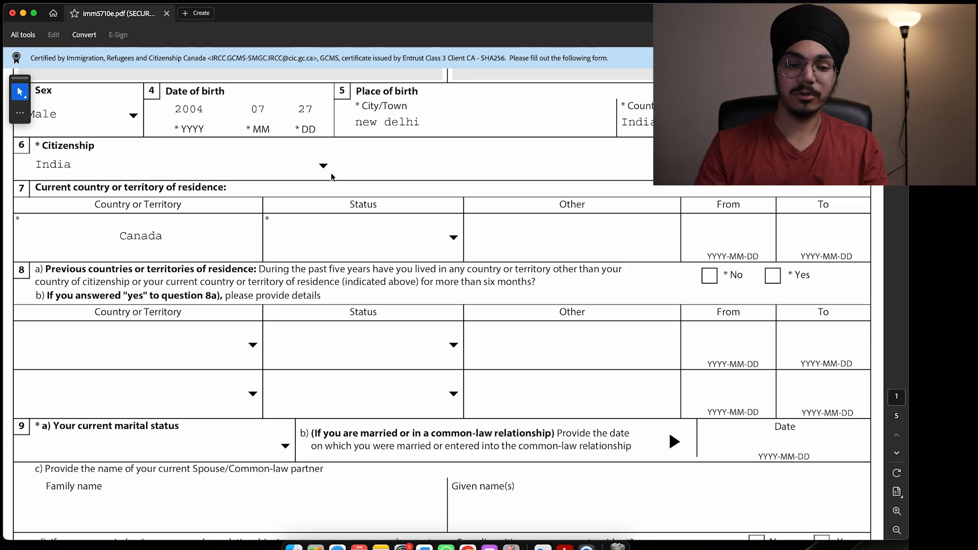
pyautogui.scroll(-1, 332, 177)
pyautogui.click(311, 189)
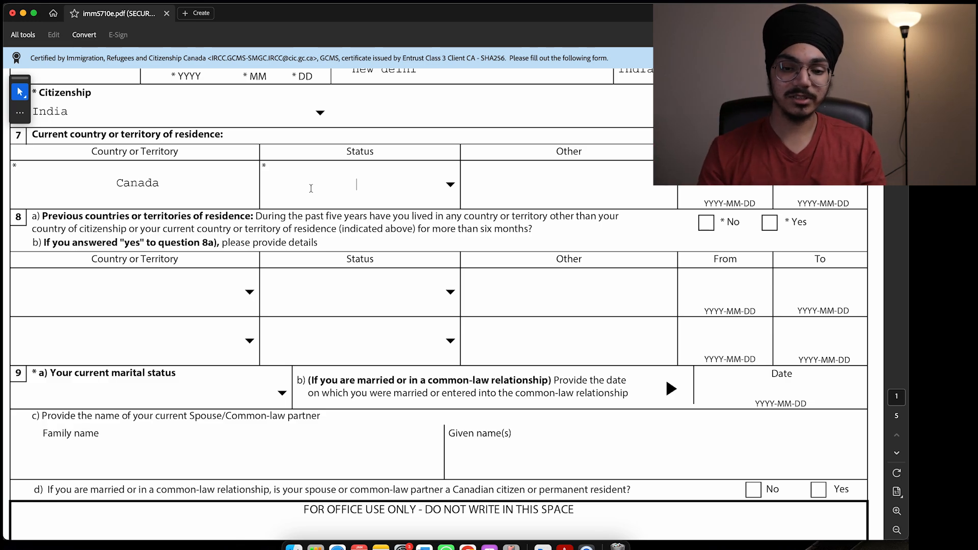
pyautogui.click(450, 186)
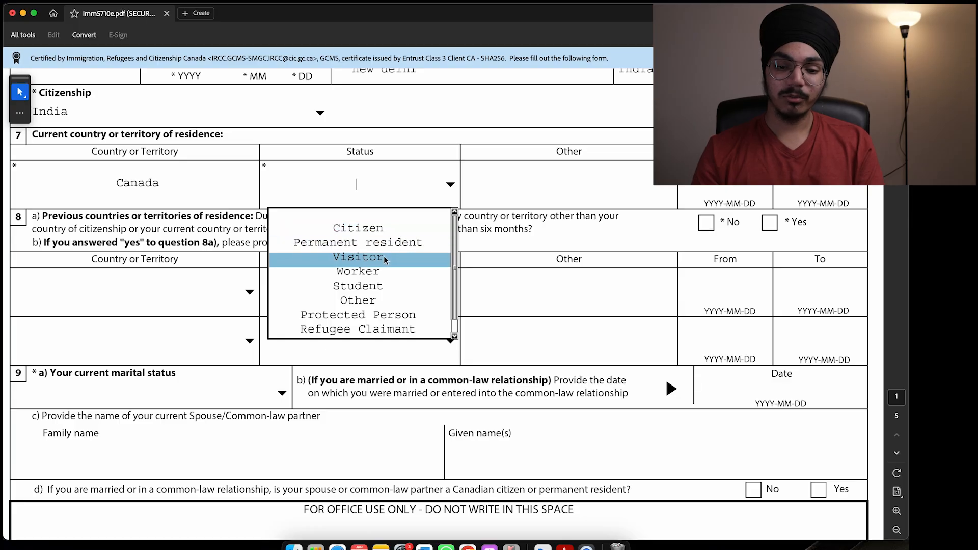
pyautogui.click(365, 286)
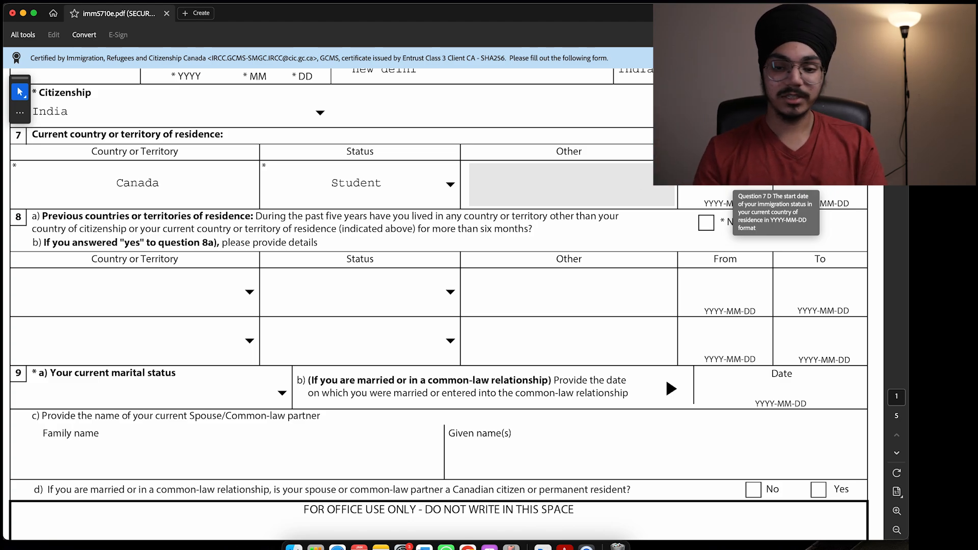
pyautogui.click(706, 223)
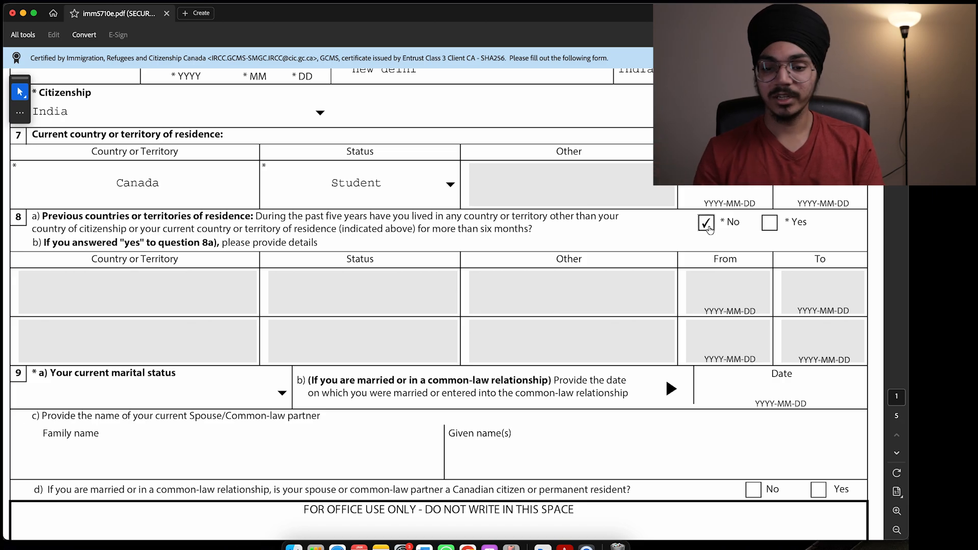
# Step: Choose Single as marital status and move on to page 2
pyautogui.scroll(-5, 503, 240)
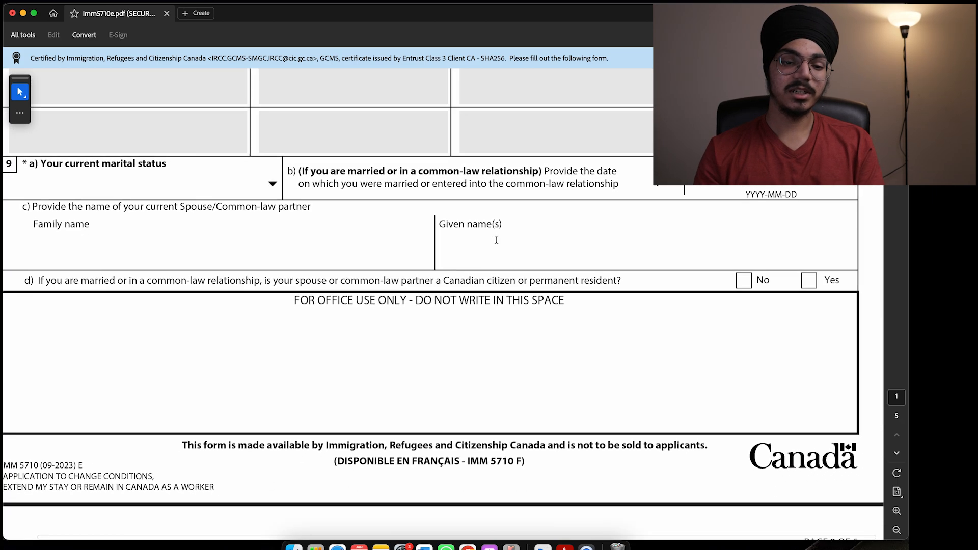
pyautogui.click(282, 189)
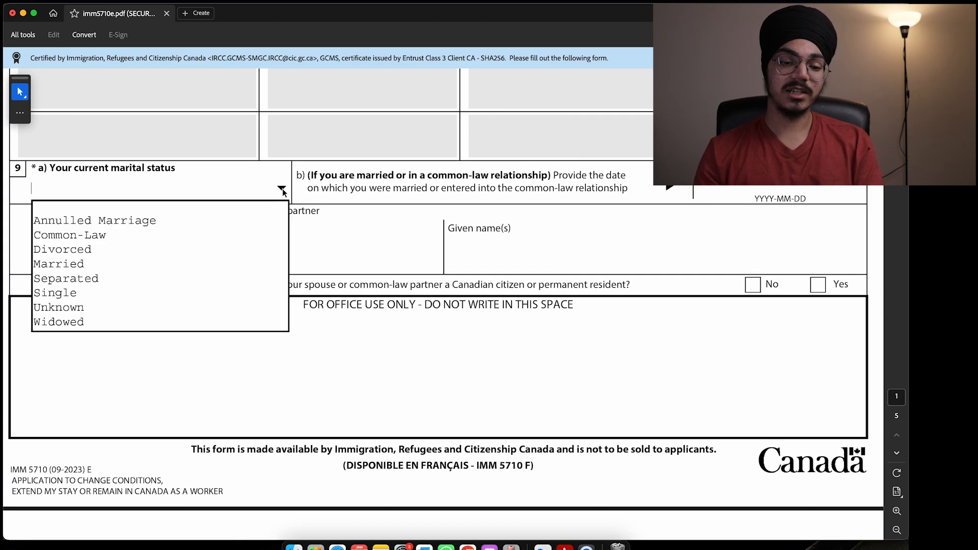
pyautogui.click(179, 296)
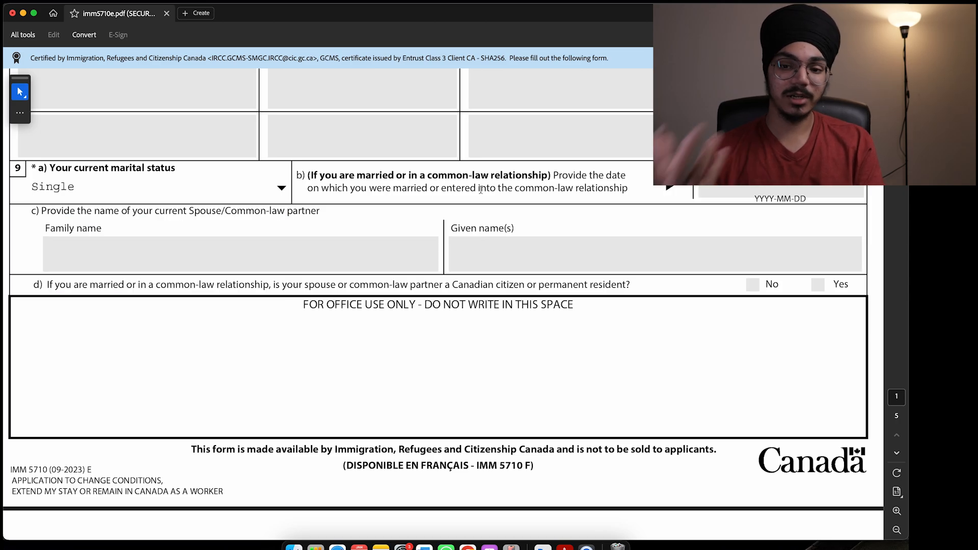
pyautogui.scroll(-10, 498, 284)
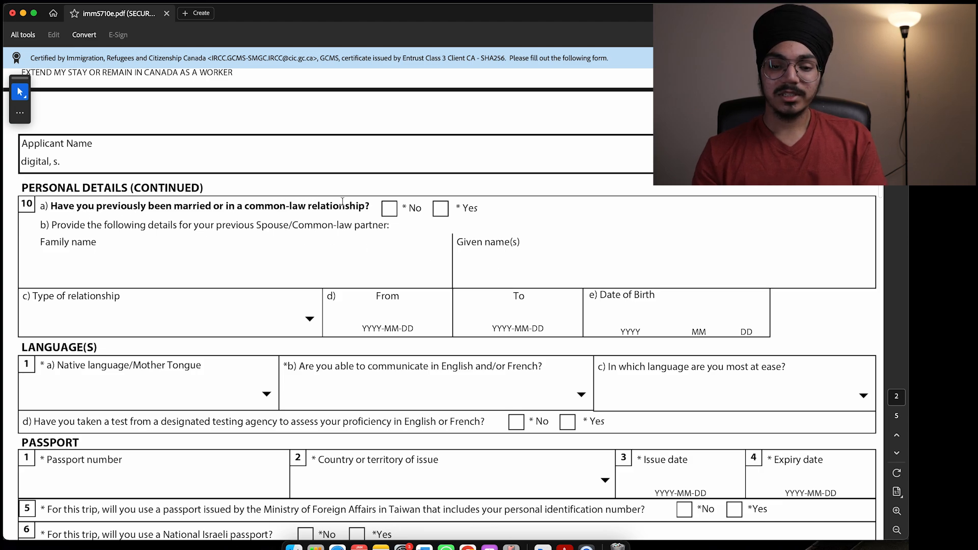
# Step: Answer No to previous marriage, choose Punjabi as native language and English for communication
pyautogui.click(389, 210)
pyautogui.scroll(-5, 436, 241)
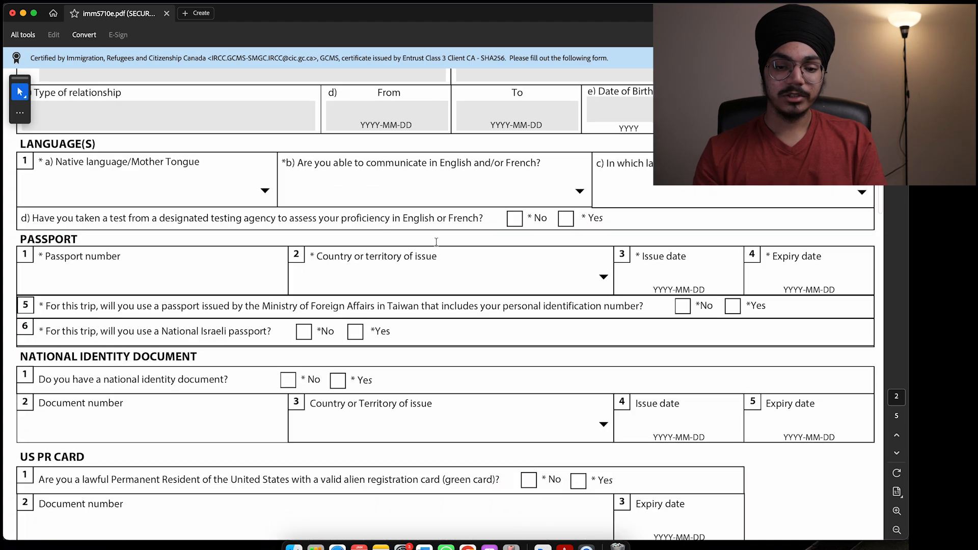
pyautogui.click(266, 192)
pyautogui.press('Down')
pyautogui.press('Down')
pyautogui.press('Down')
pyautogui.press('Down')
pyautogui.press('Down')
pyautogui.press('Down')
pyautogui.press('Down')
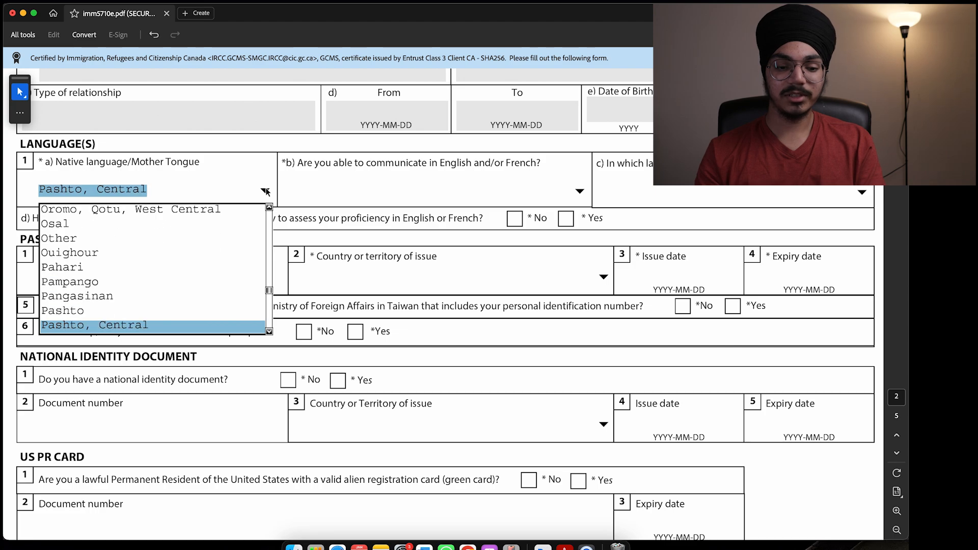
pyautogui.press('Down')
pyautogui.press('Down')
pyautogui.press('Down')
pyautogui.press('Down')
pyautogui.press('Down')
pyautogui.press('Down')
pyautogui.press('Down')
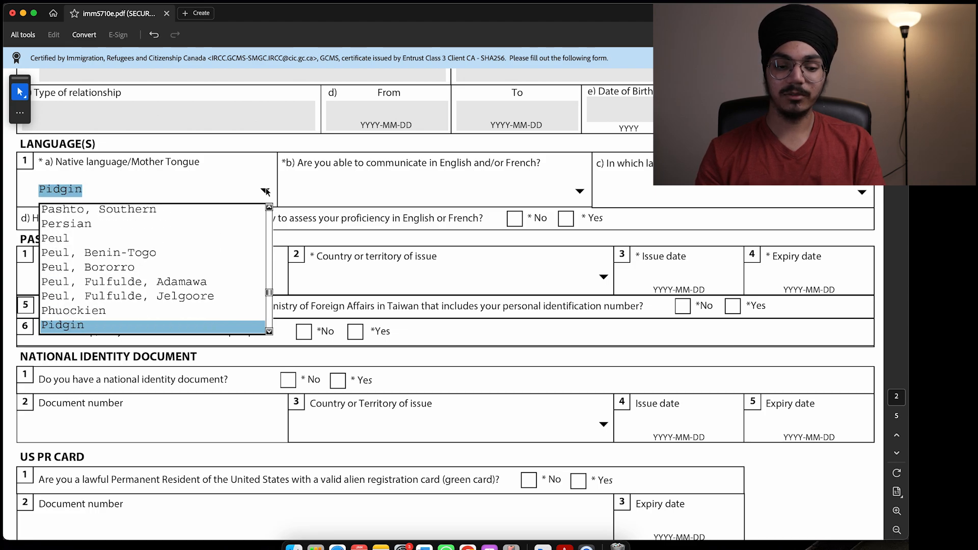
pyautogui.press('Down')
pyautogui.press('Down')
pyautogui.press('Down')
pyautogui.press('Down')
pyautogui.press('Down')
pyautogui.press('Down')
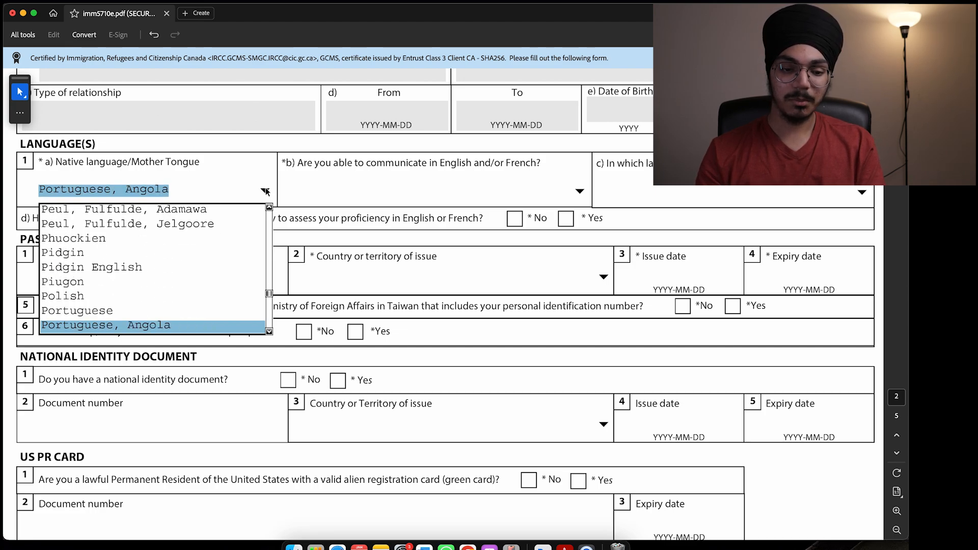
pyautogui.press('Down')
pyautogui.press('Down')
pyautogui.press('Down')
pyautogui.press('Up')
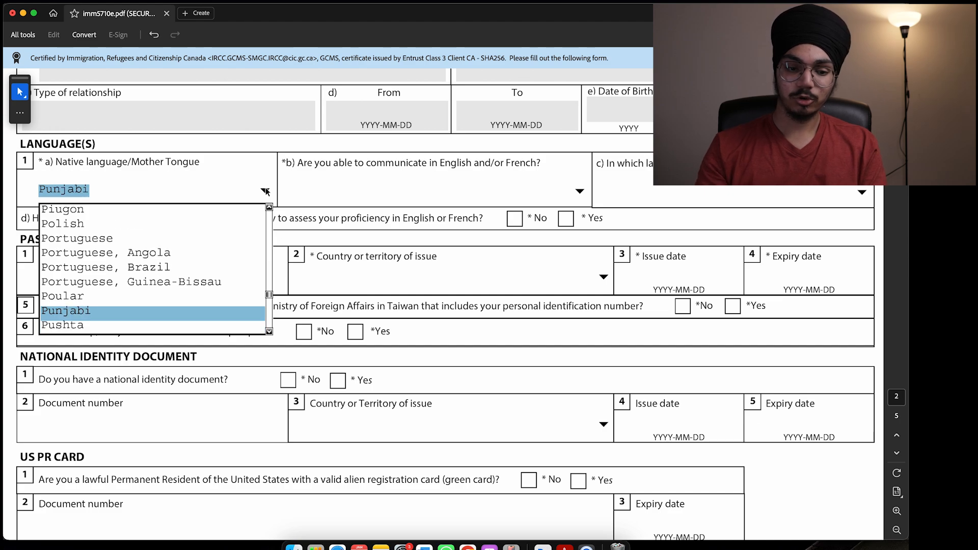
pyautogui.press('Return')
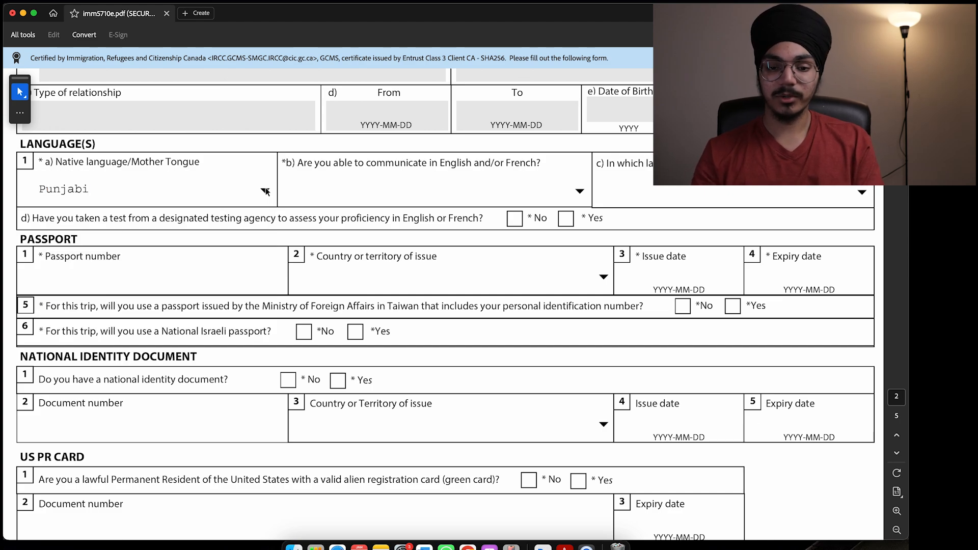
pyautogui.click(580, 194)
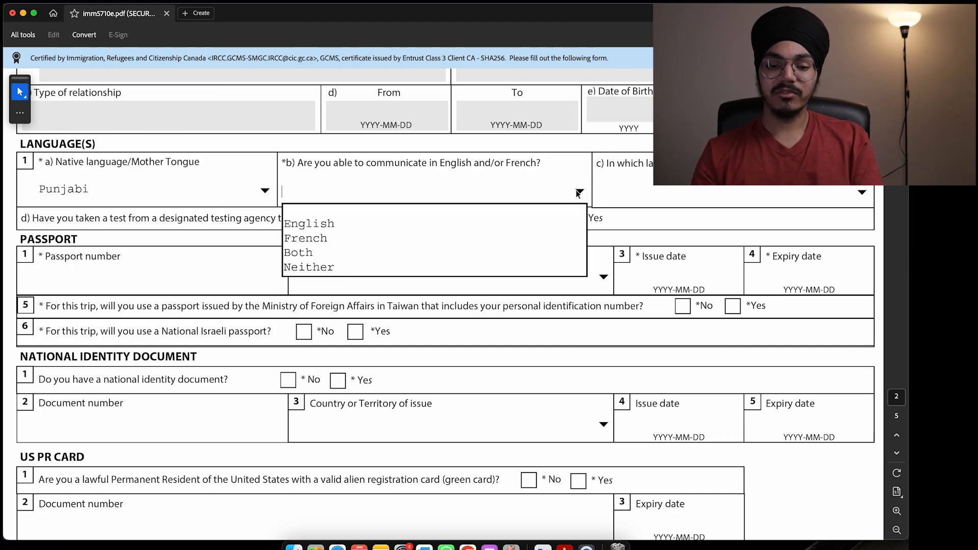
pyautogui.click(458, 223)
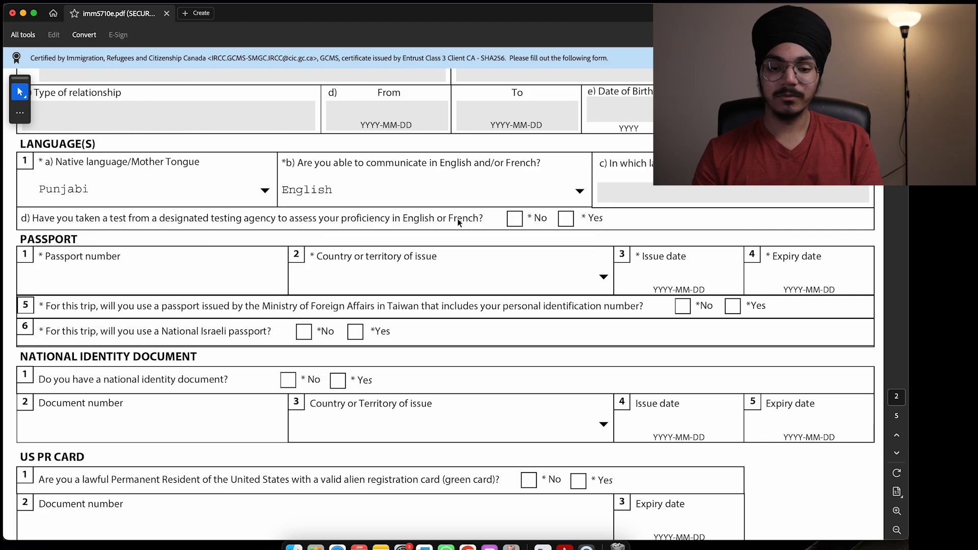
pyautogui.scroll(-2, 387, 220)
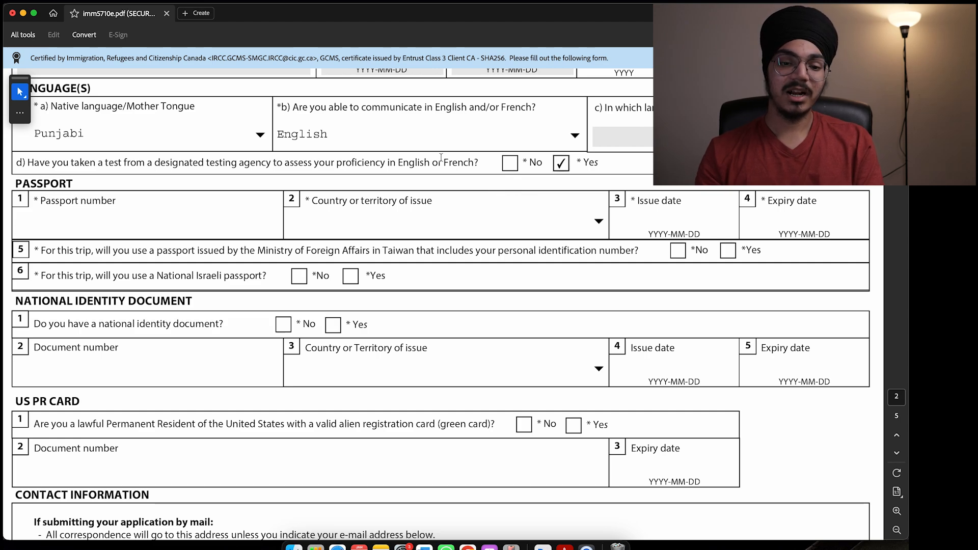
# Step: Enter the passport number and set the issuing country to IND (India)
pyautogui.scroll(-2, 441, 157)
pyautogui.click(214, 170)
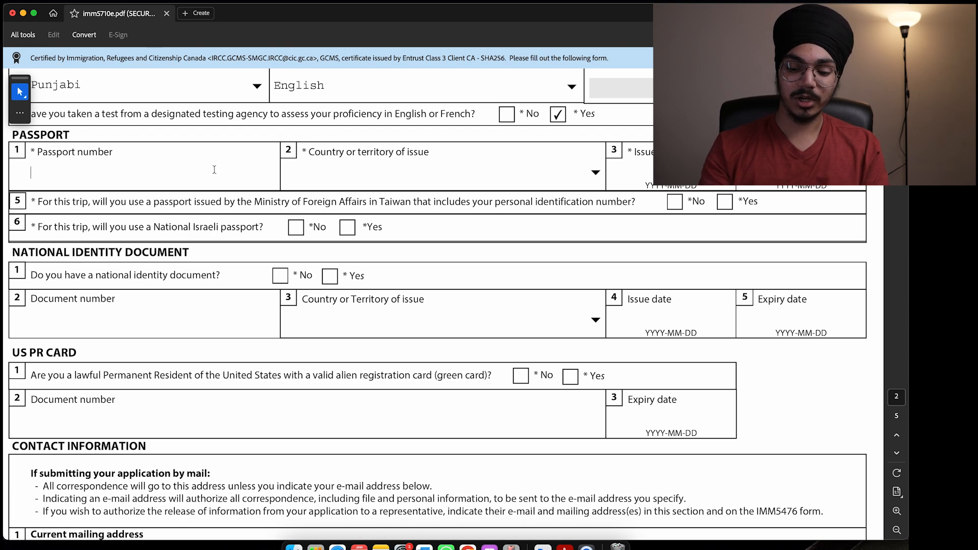
pyautogui.write('1234v45')
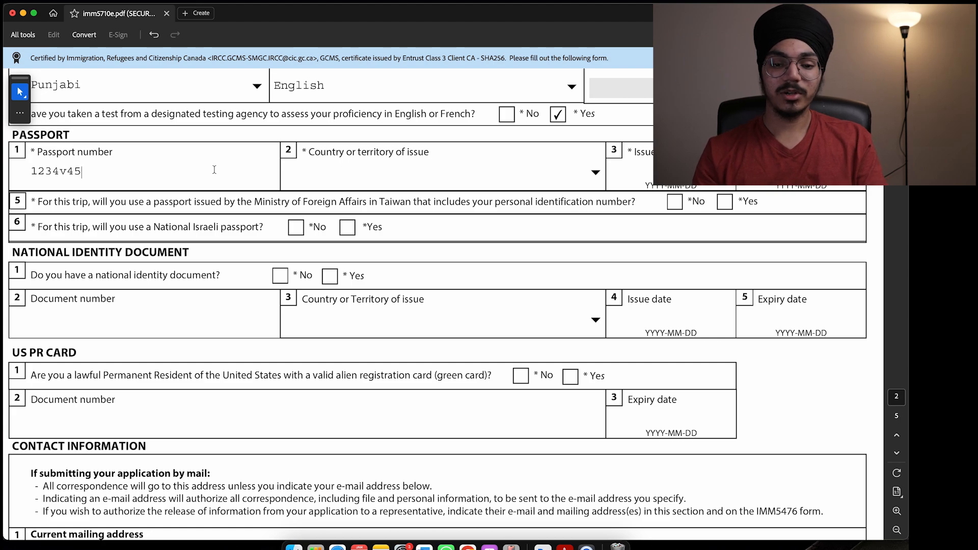
pyautogui.click(358, 173)
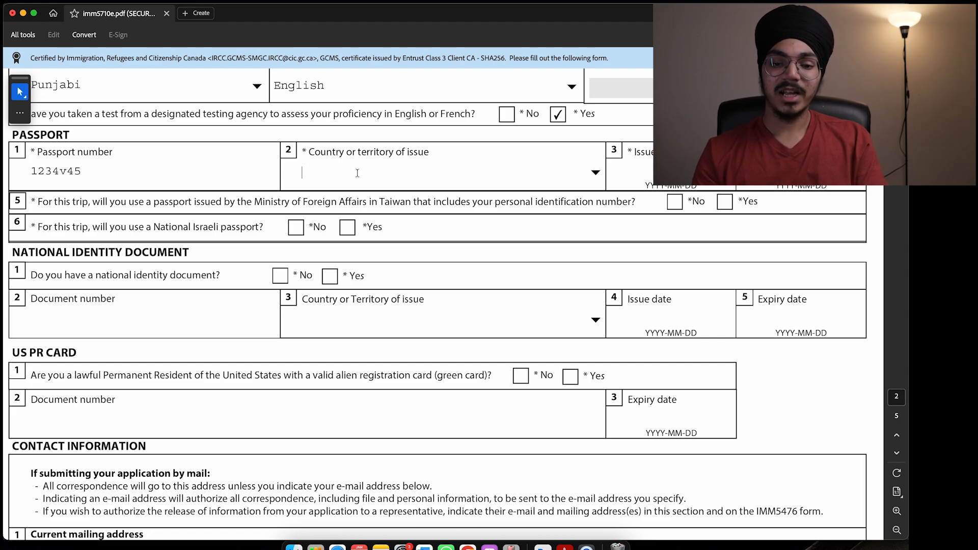
pyautogui.click(601, 176)
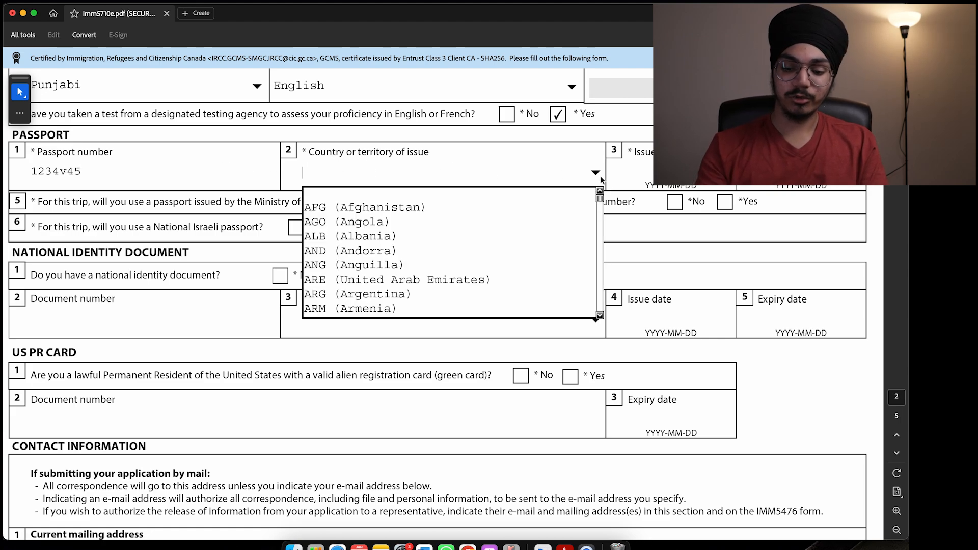
pyautogui.write('in')
pyautogui.press('Return')
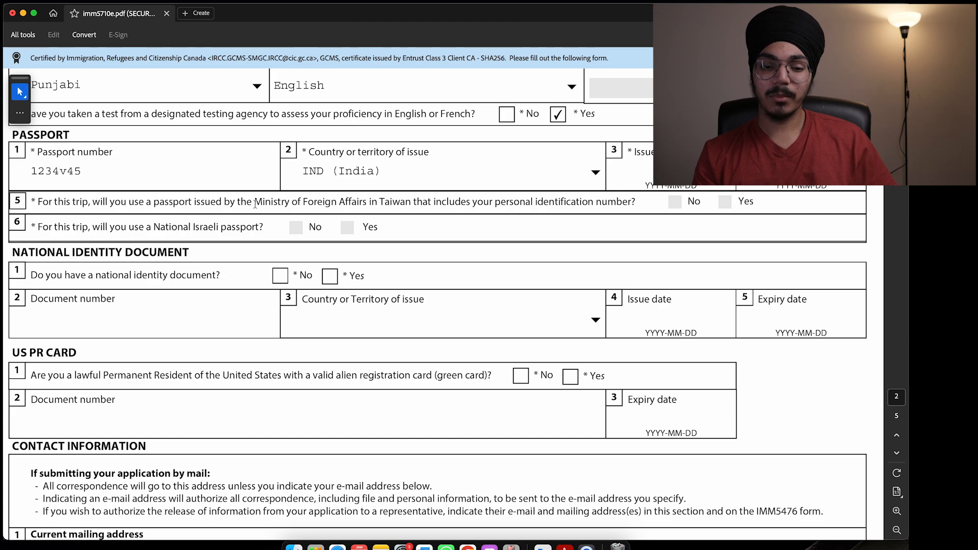
# Step: Highlight question 5's wording and try answering No to the Israeli passport question
pyautogui.moveTo(254, 204); pyautogui.dragTo(325, 206)
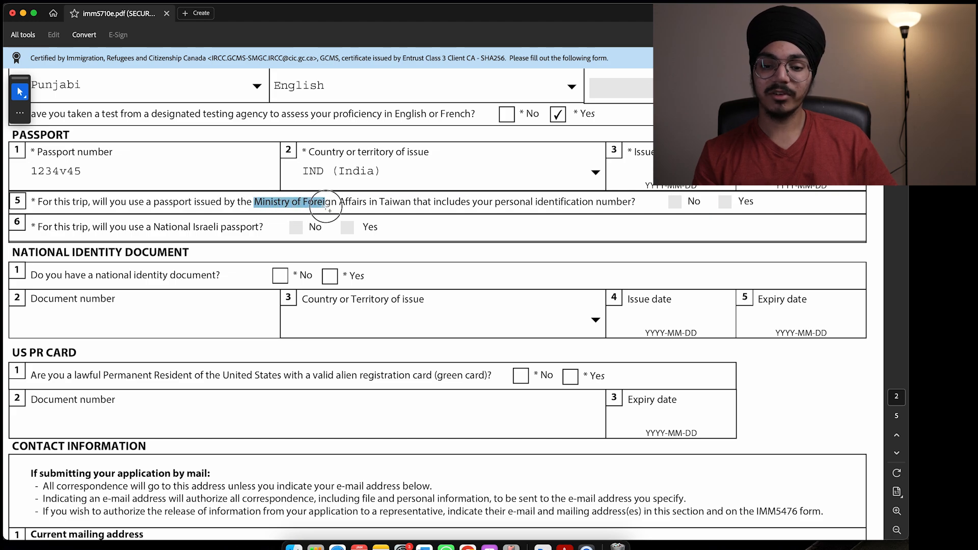
pyautogui.click(676, 205)
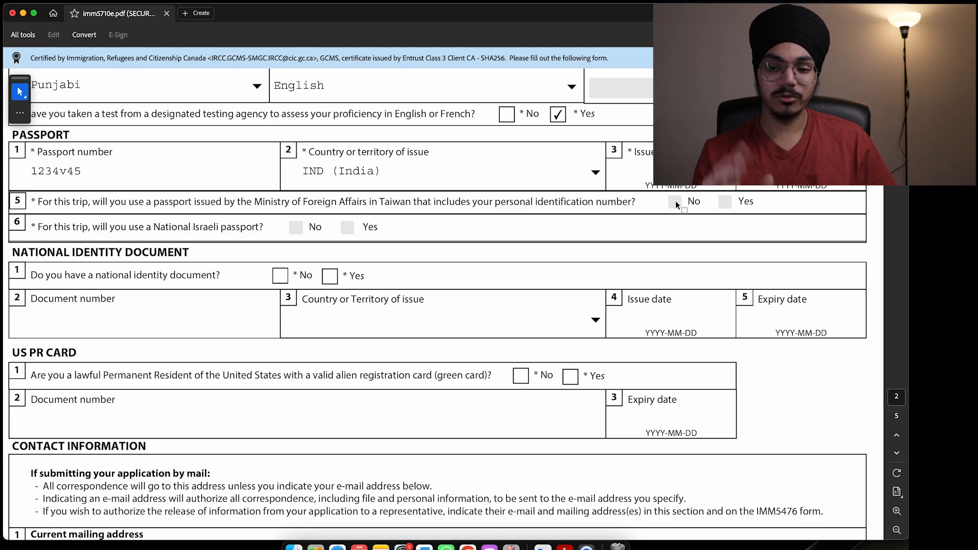
pyautogui.click(295, 227)
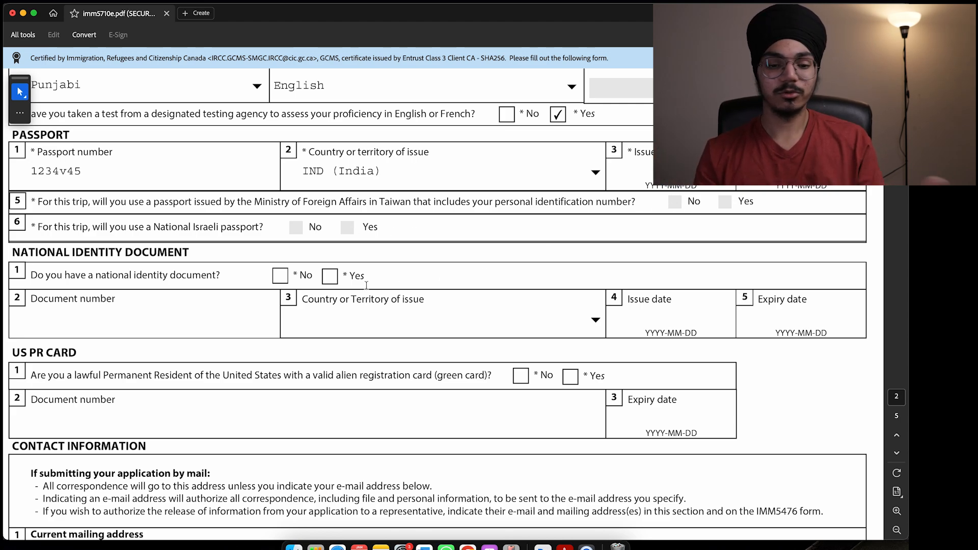
# Step: Answer No to both the national identity document and US green card questions
pyautogui.scroll(-3, 461, 253)
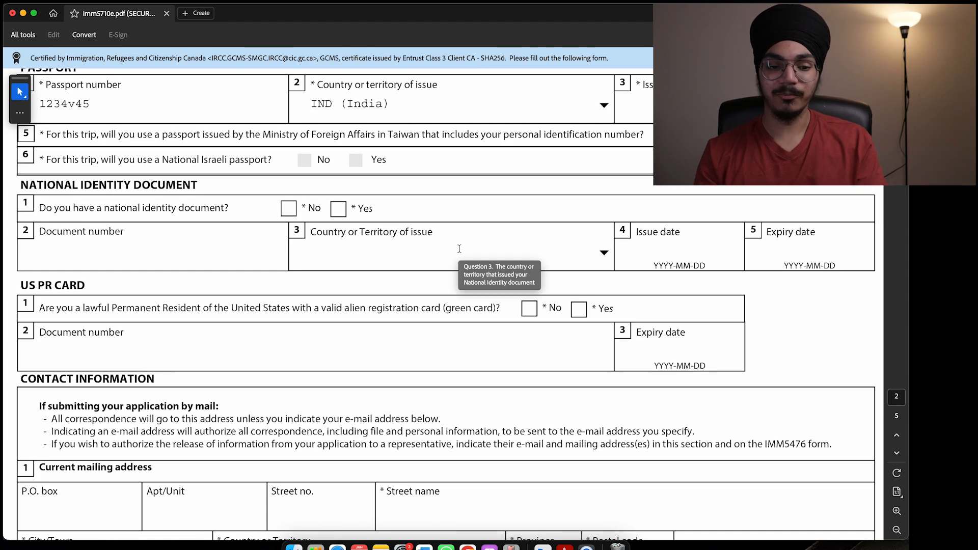
pyautogui.scroll(-3, 365, 164)
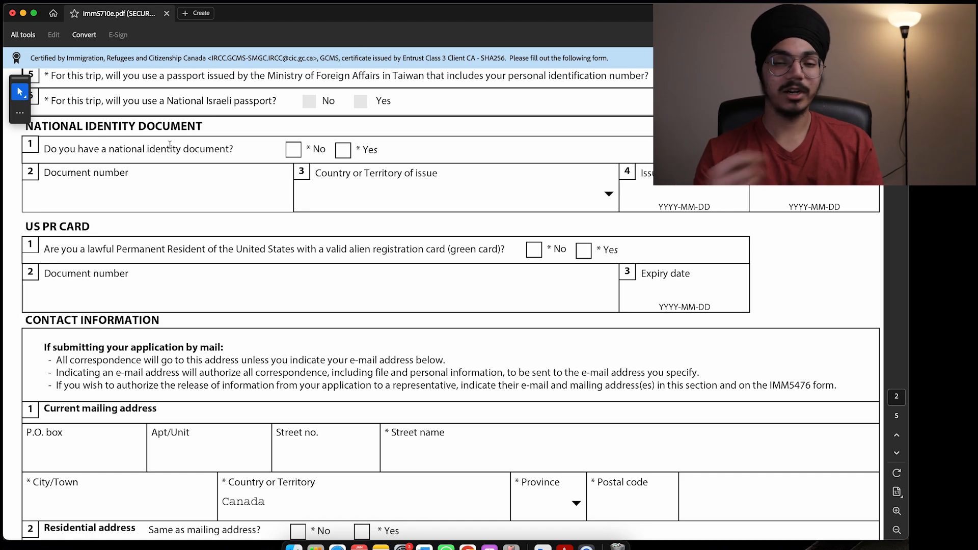
pyautogui.click(294, 150)
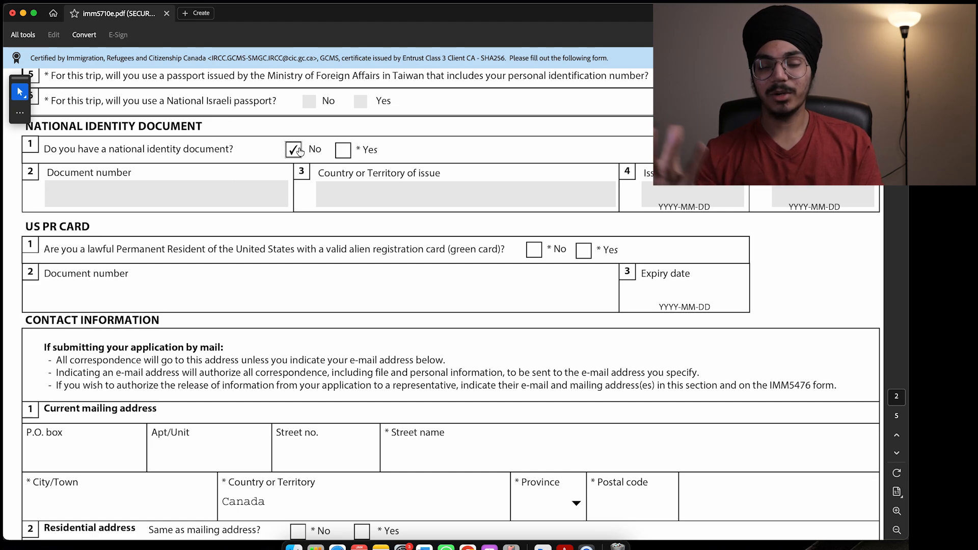
pyautogui.scroll(-4, 363, 228)
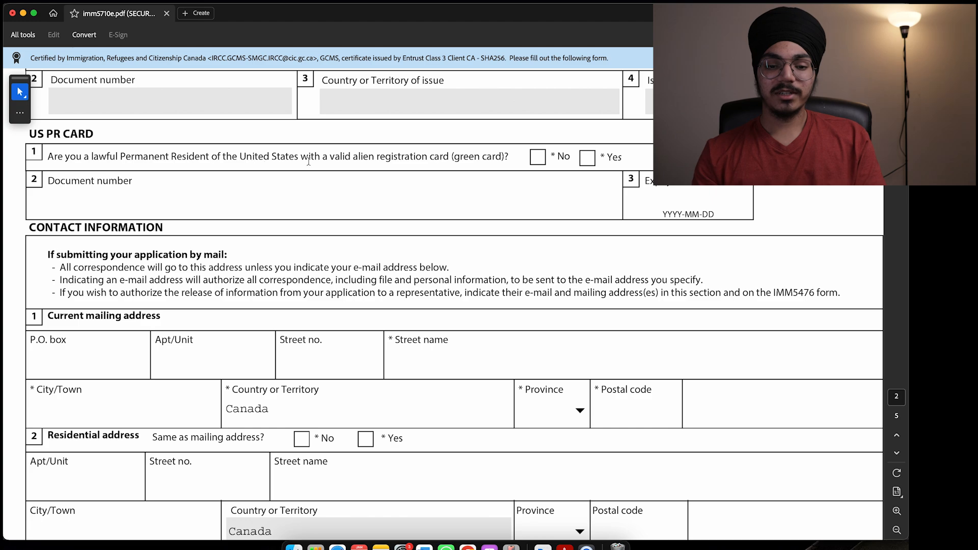
pyautogui.click(536, 158)
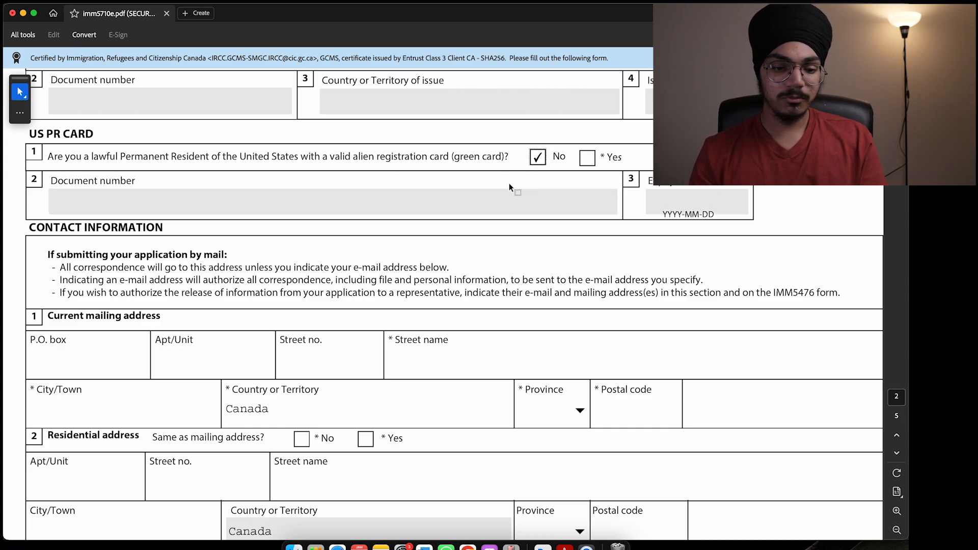
pyautogui.scroll(-9, 509, 182)
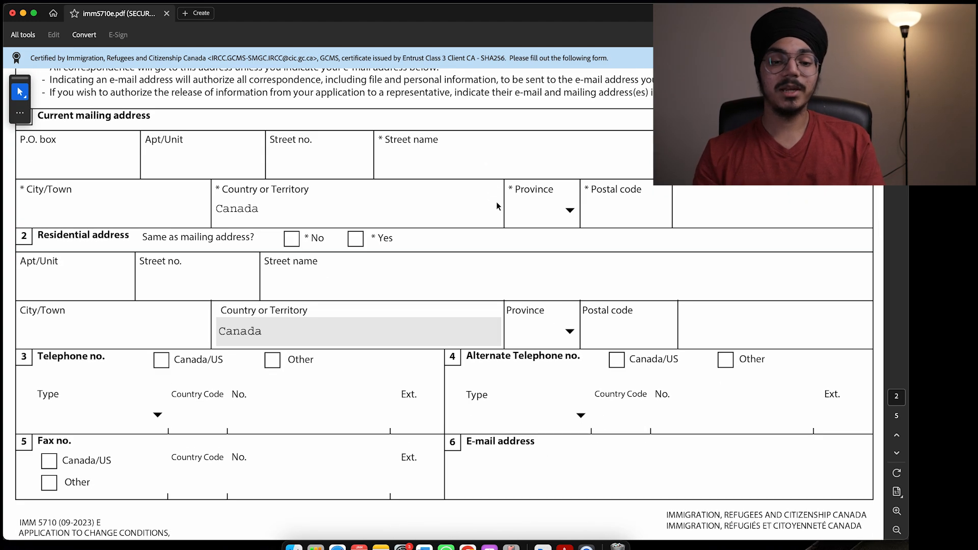
# Step: Enter the mailing address's unit, street number, street name and city
pyautogui.click(87, 154)
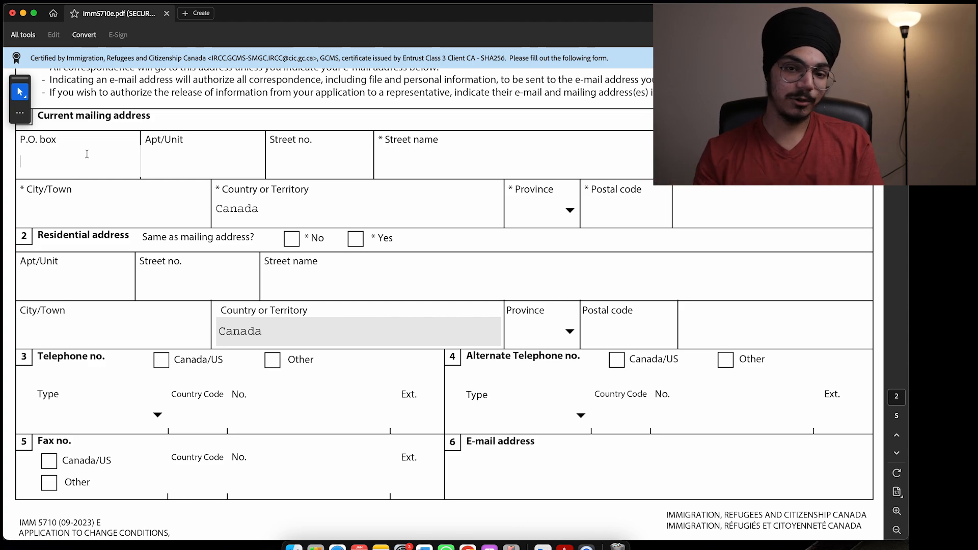
pyautogui.click(172, 154)
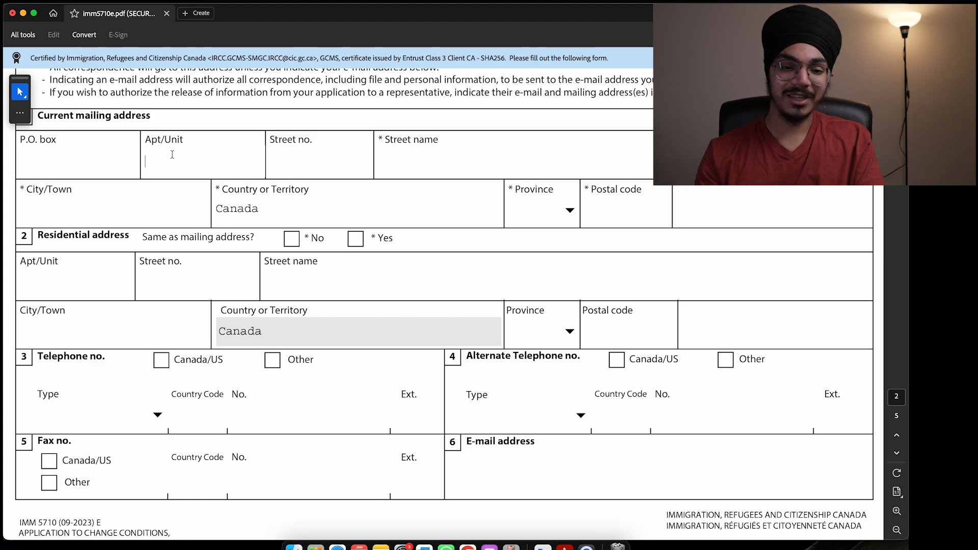
pyautogui.write('1')
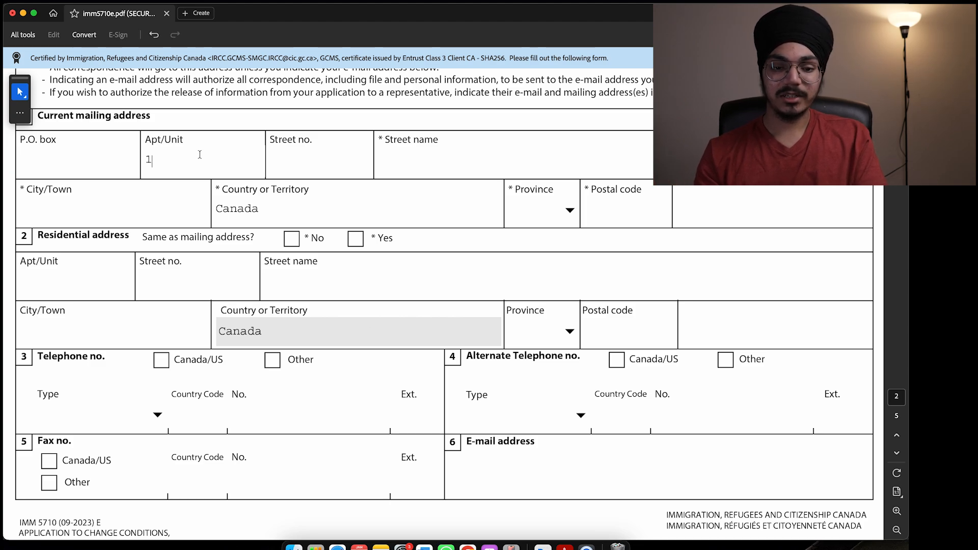
pyautogui.click(299, 160)
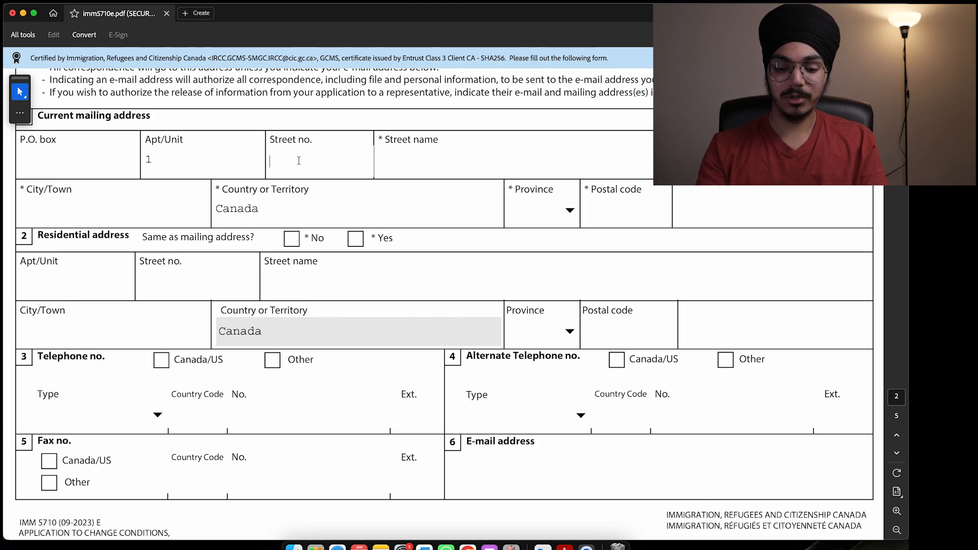
pyautogui.write('streeety')
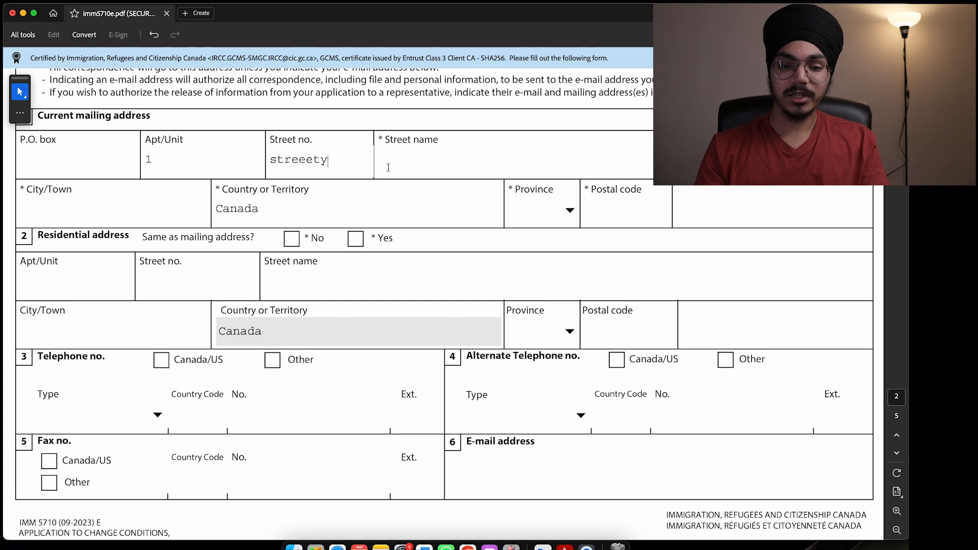
pyautogui.click(402, 164)
pyautogui.write('567')
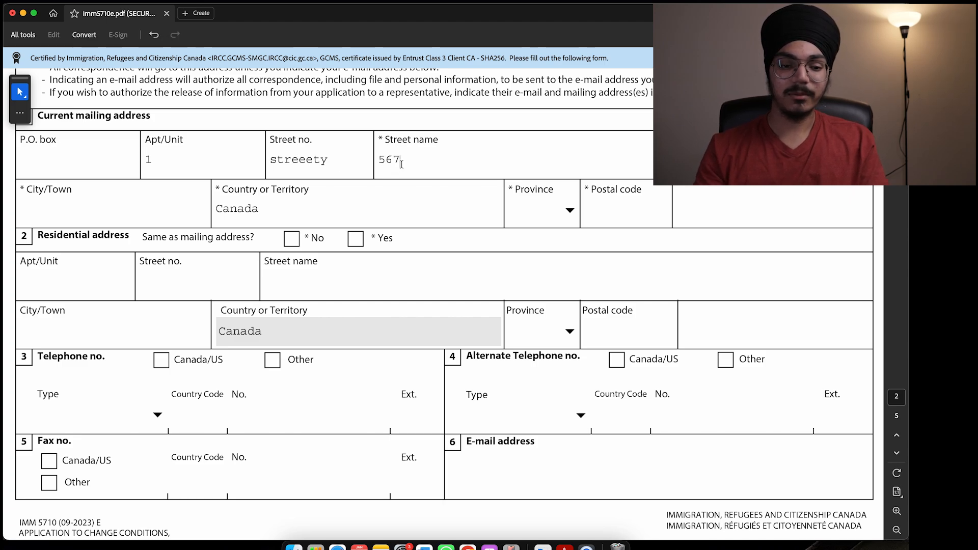
pyautogui.click(153, 214)
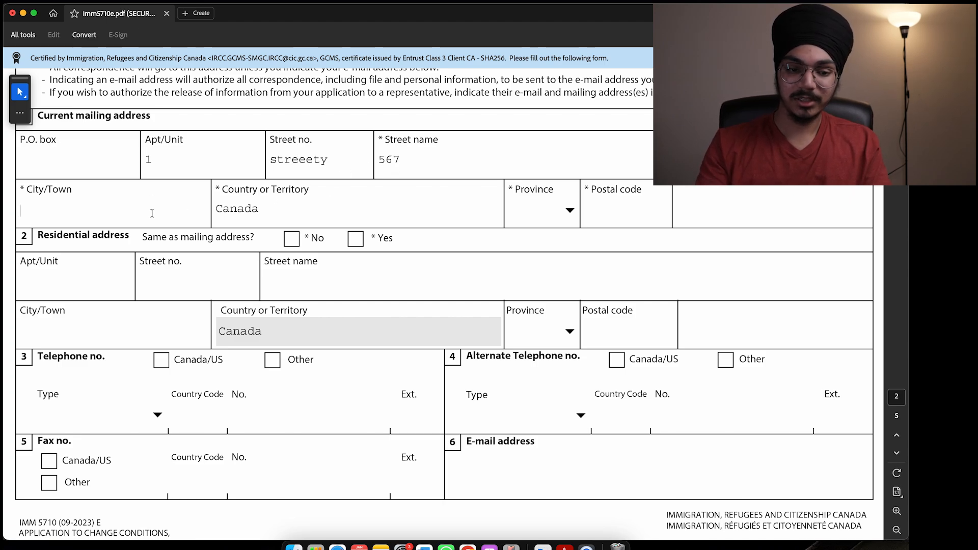
pyautogui.write('winni')
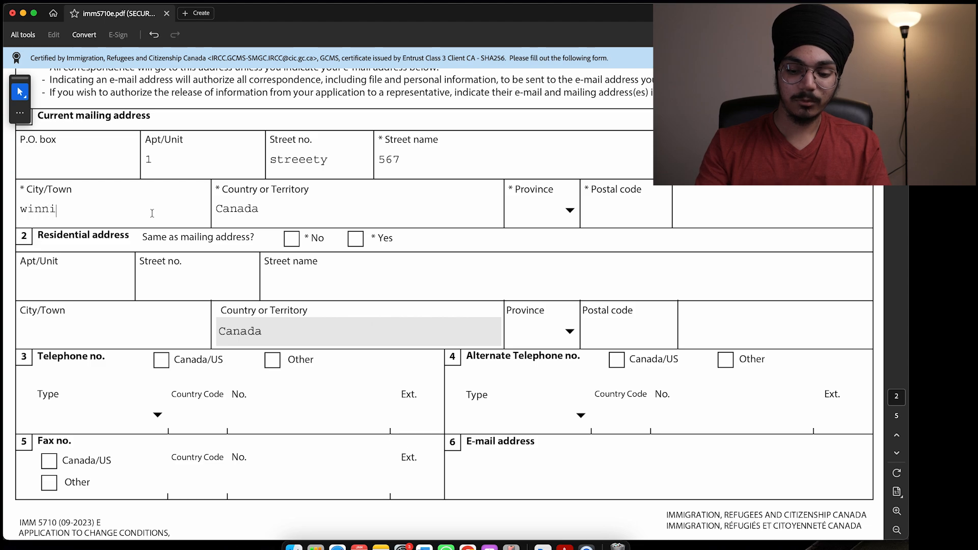
pyautogui.write('peg')
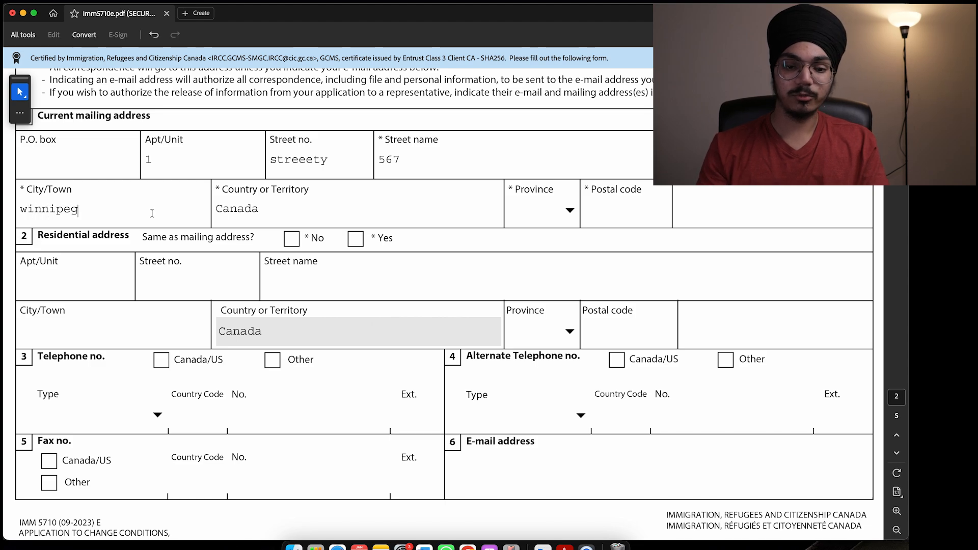
# Step: Set the province to MB and mark the residential address same as mailing
pyautogui.click(570, 214)
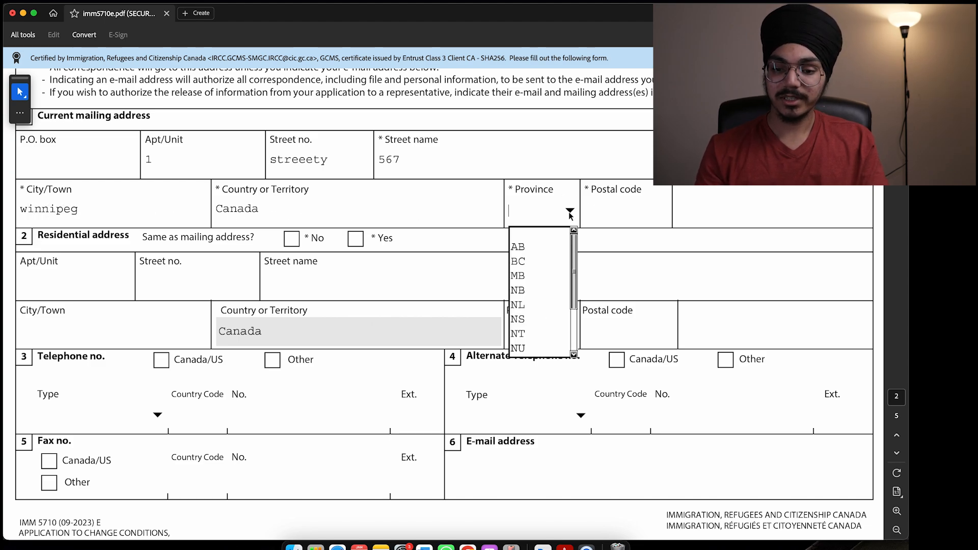
pyautogui.click(542, 277)
pyautogui.scroll(-2, 552, 181)
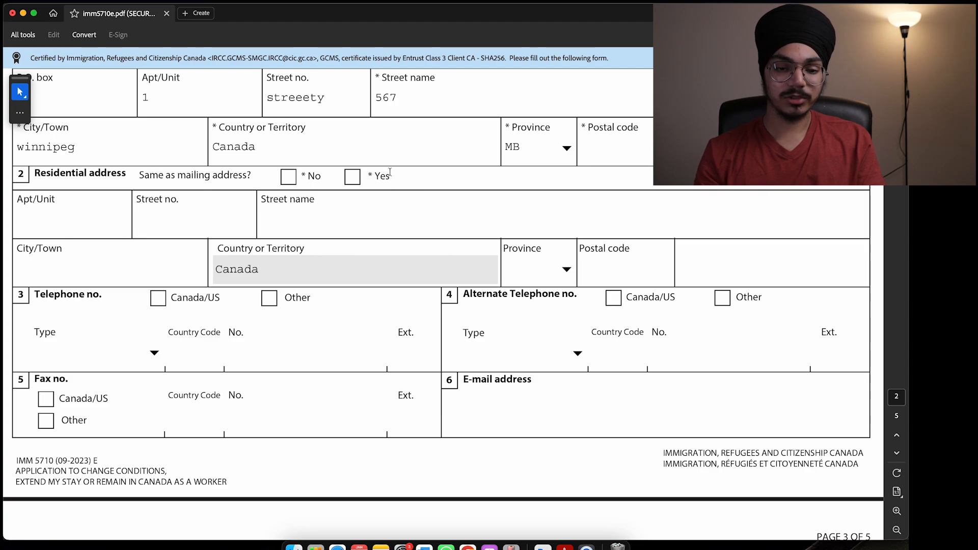
pyautogui.moveTo(136, 175); pyautogui.dragTo(239, 170)
pyautogui.click(239, 170)
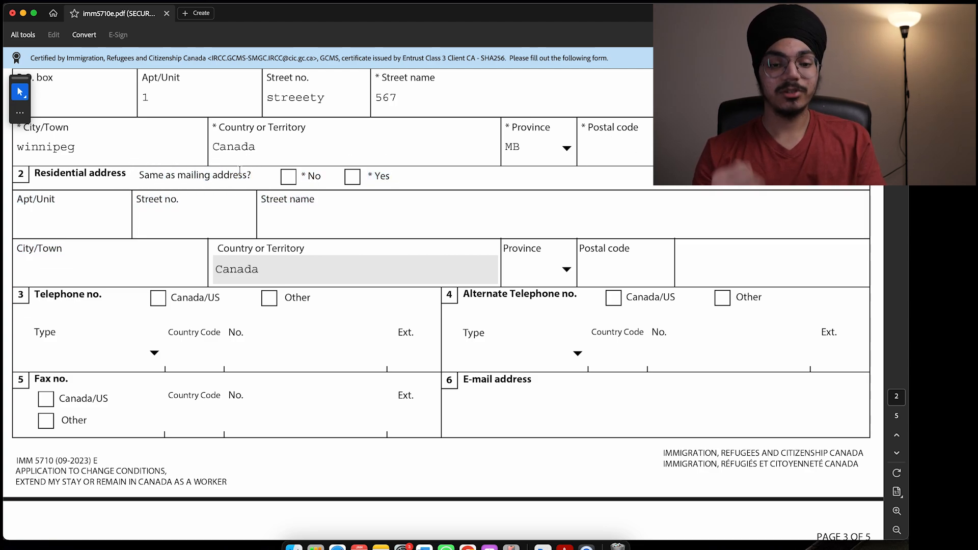
pyautogui.click(353, 176)
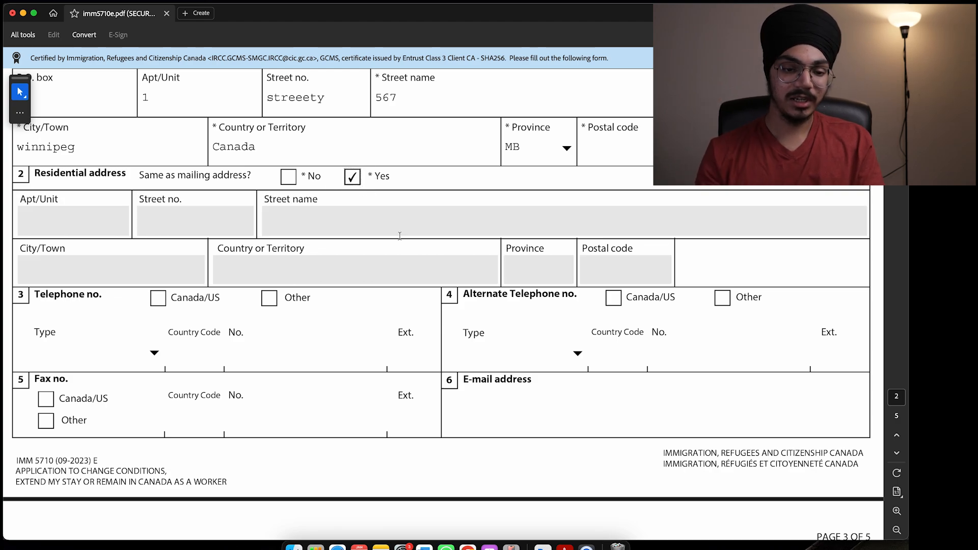
# Step: Mark the main telephone as a Canada/US Cellular number
pyautogui.scroll(-5, 400, 236)
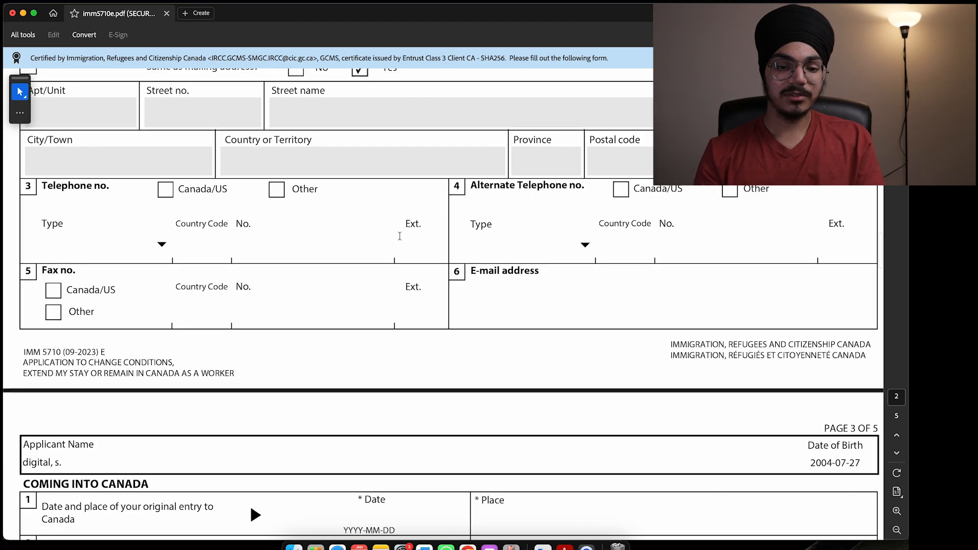
pyautogui.click(165, 191)
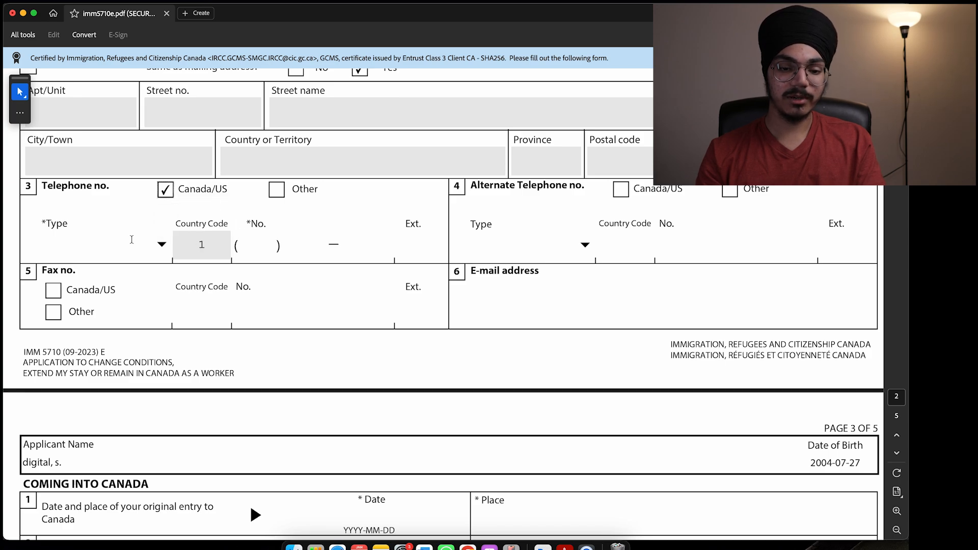
pyautogui.click(163, 244)
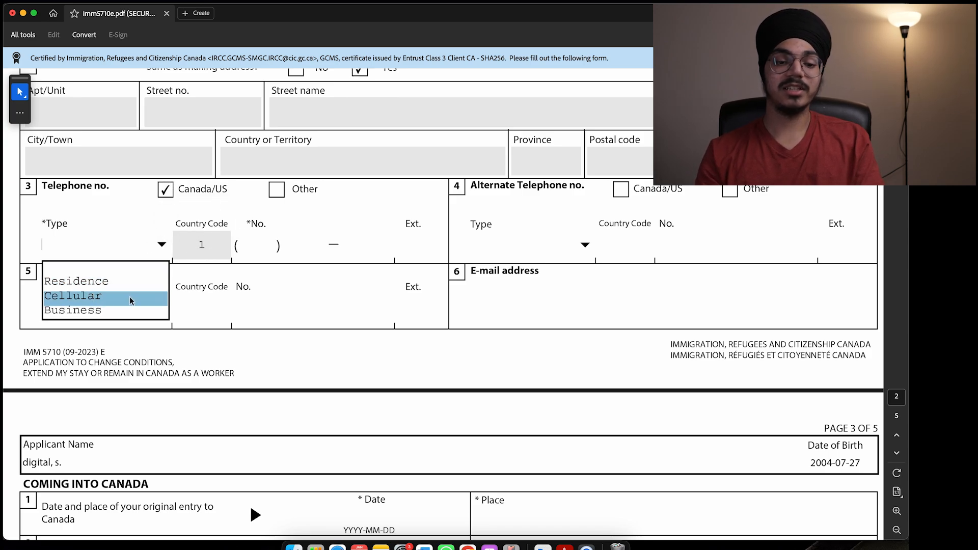
pyautogui.click(131, 299)
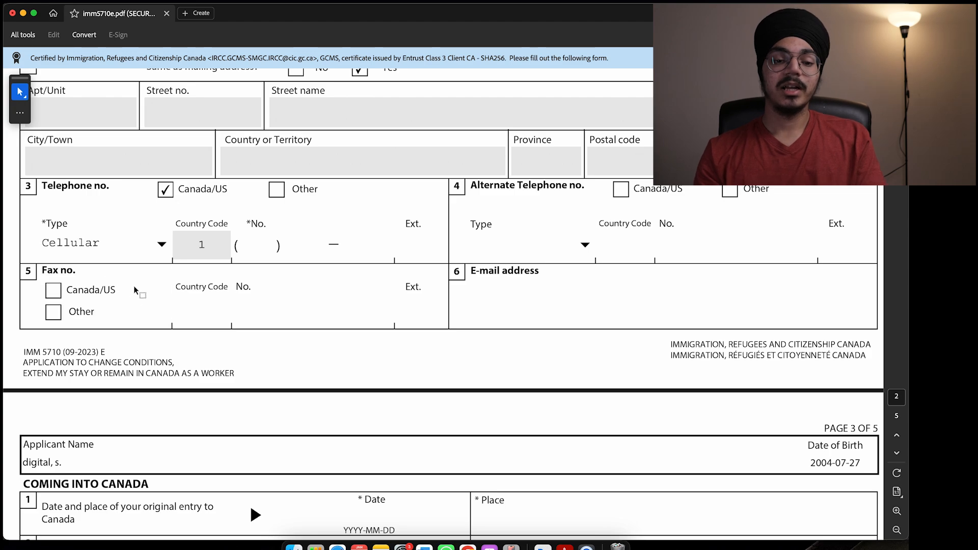
pyautogui.click(161, 246)
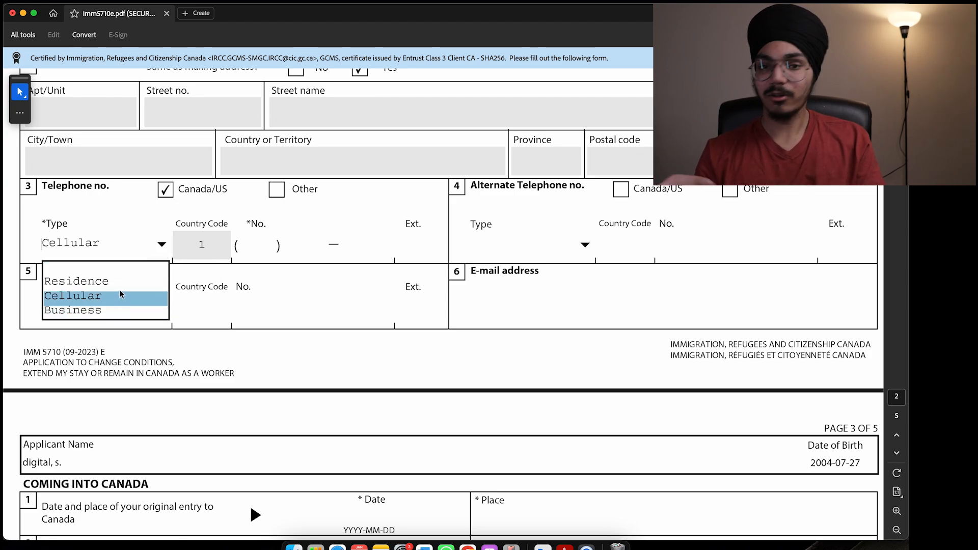
pyautogui.click(163, 216)
pyautogui.click(359, 170)
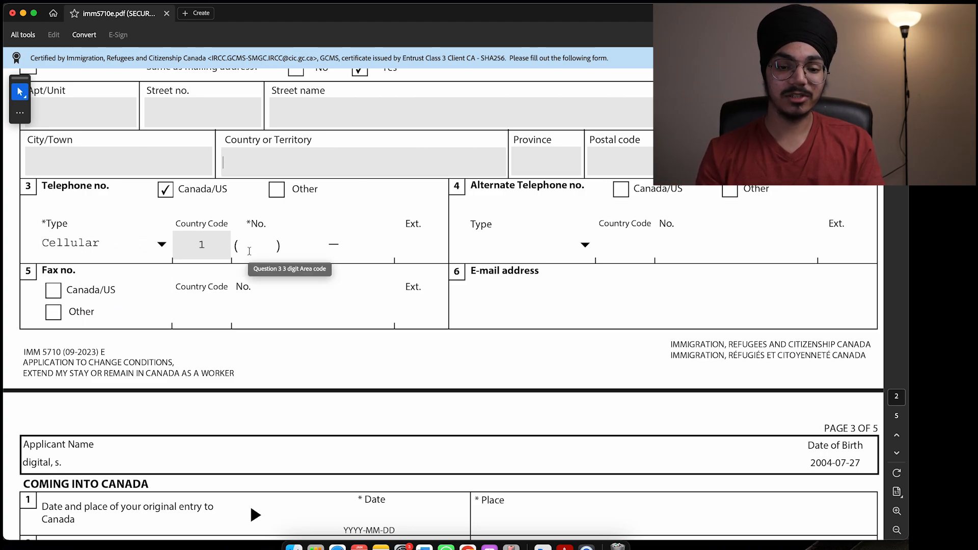
# Step: Enter the main telephone number
pyautogui.click(252, 229)
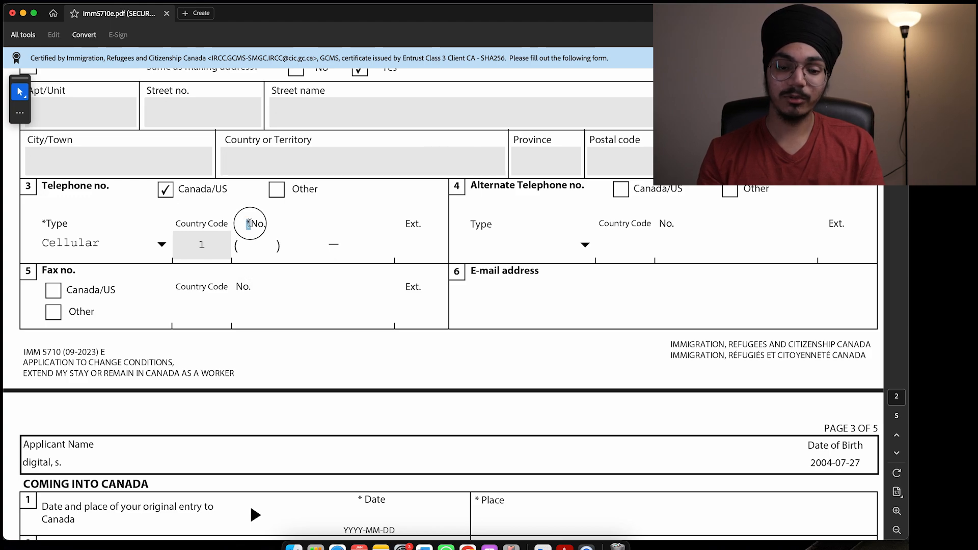
pyautogui.click(294, 245)
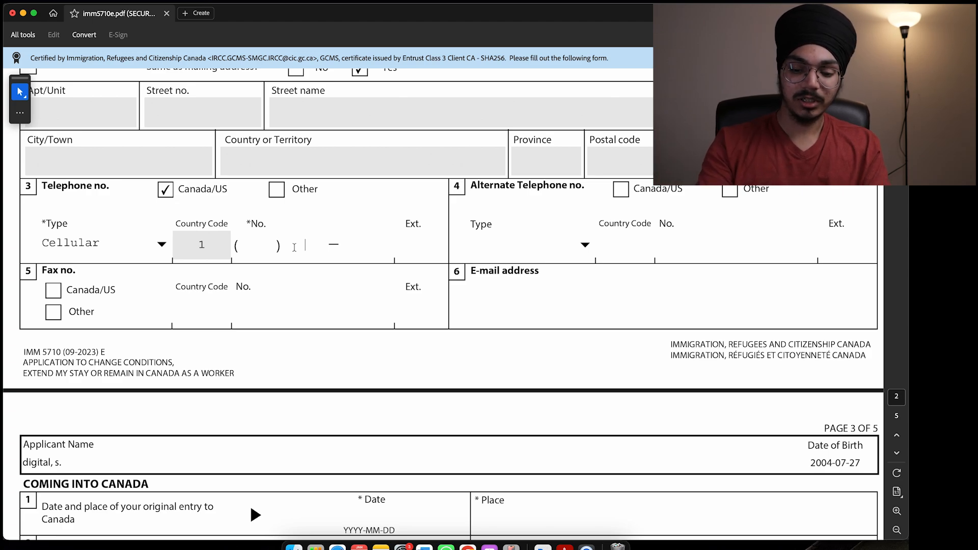
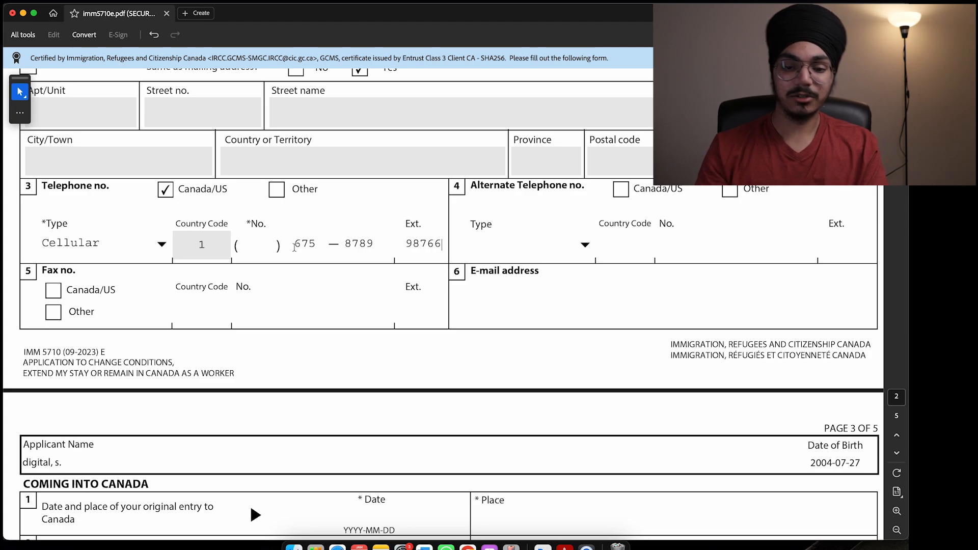
# Step: Fill in the applicant's e-mail address and scroll on to page 3
pyautogui.click(566, 241)
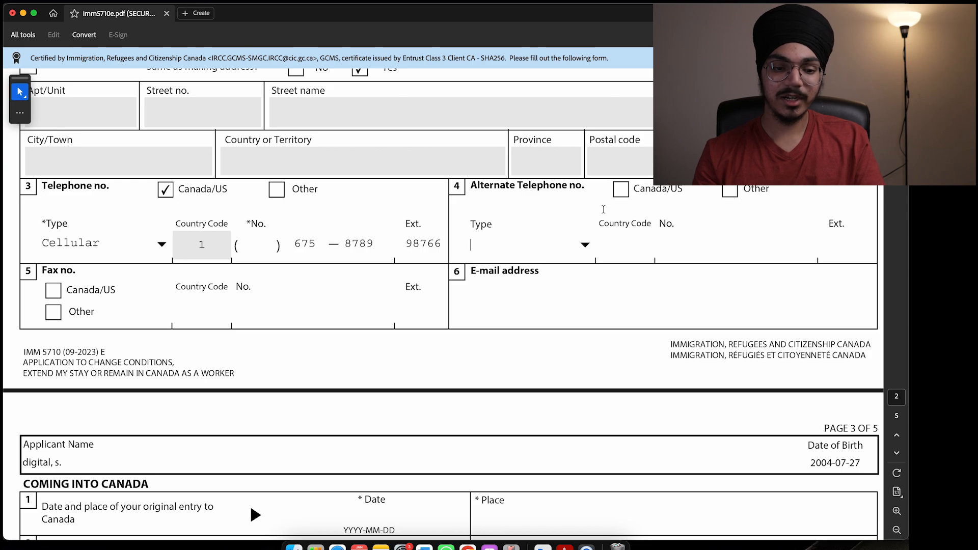
pyautogui.scroll(-2, 604, 209)
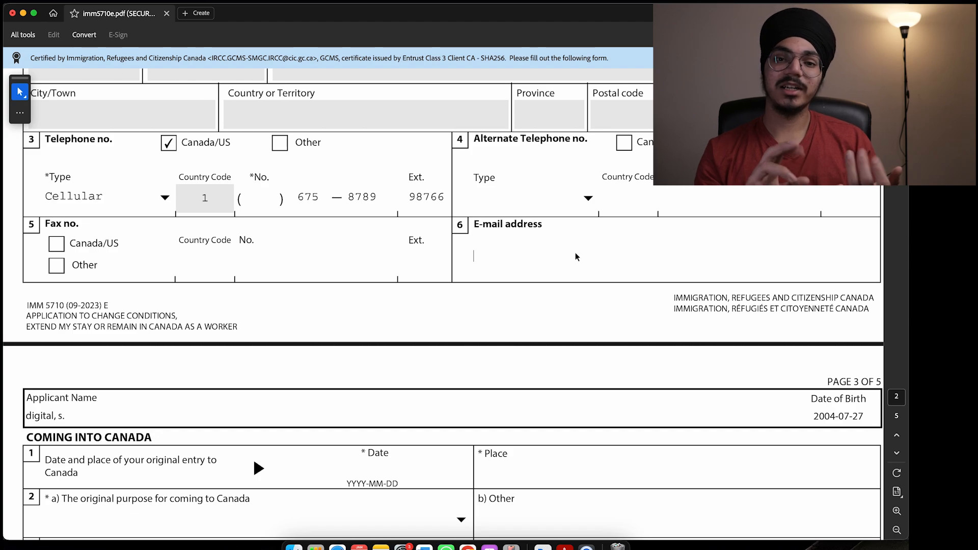
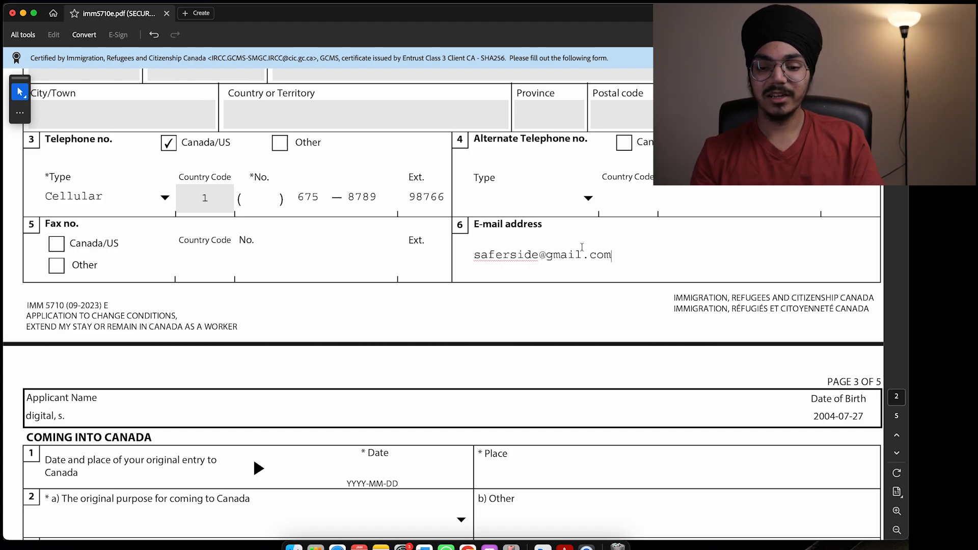
pyautogui.click(509, 295)
pyautogui.scroll(-5, 509, 298)
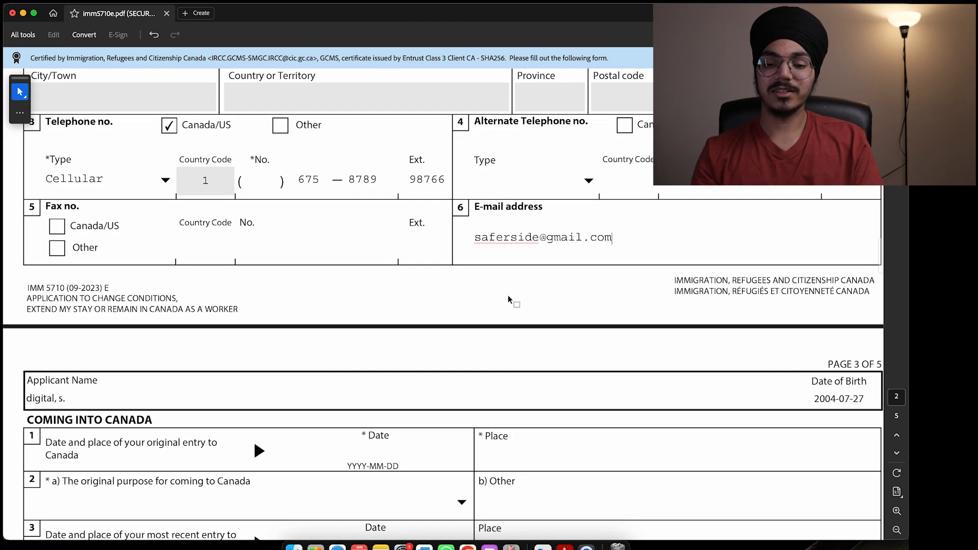
pyautogui.scroll(-10, 354, 245)
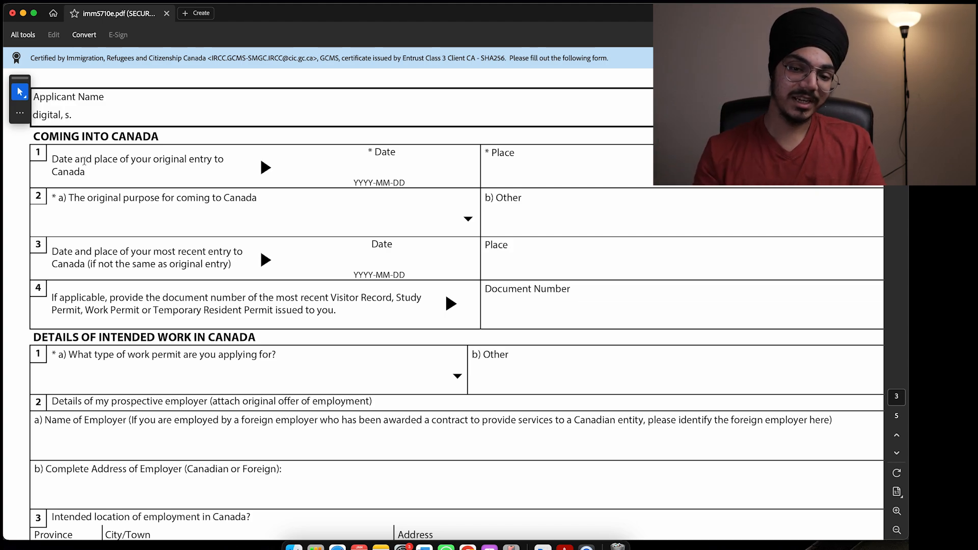
# Step: Record original entry on 2025-01-16 at yyz with Study as the purpose
pyautogui.click(404, 171)
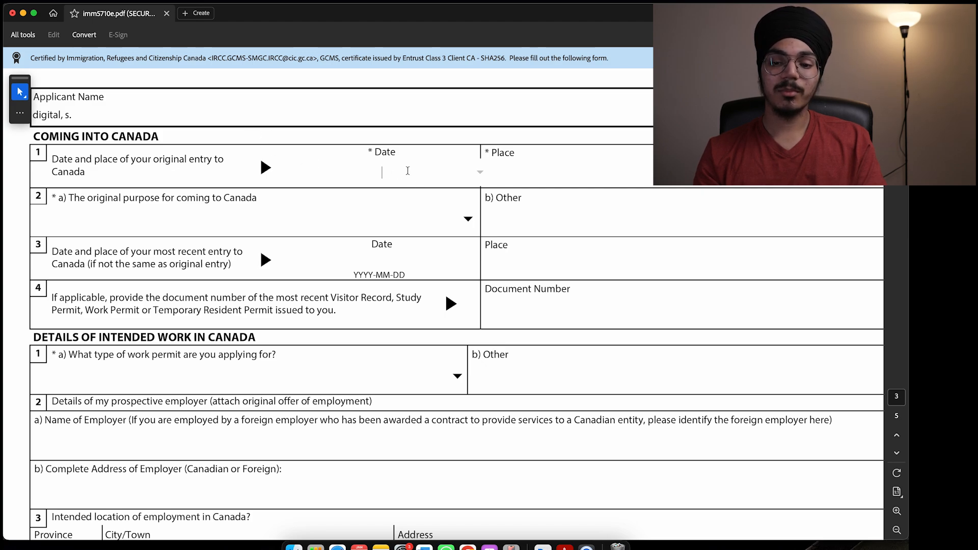
pyautogui.click(479, 176)
pyautogui.click(388, 194)
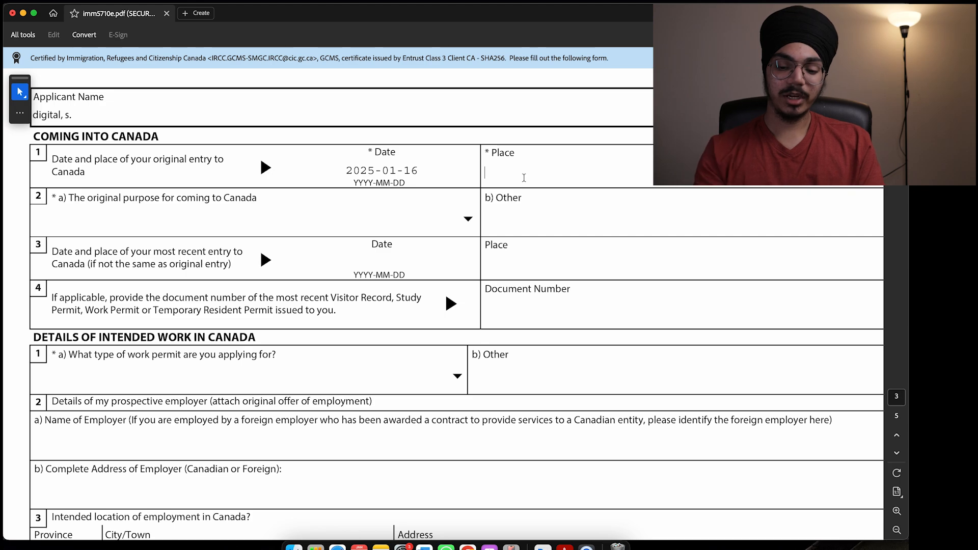
pyautogui.write('yyz')
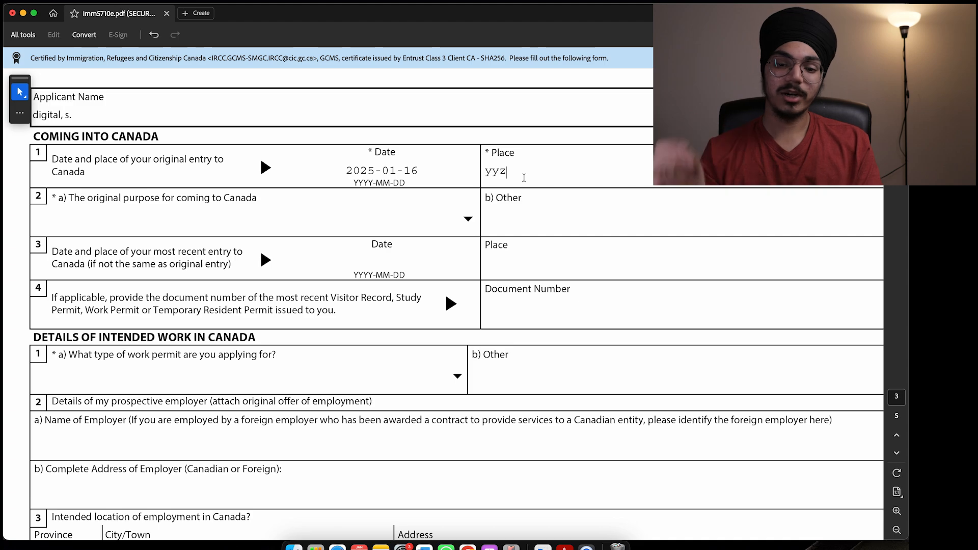
pyautogui.scroll(-2, 441, 182)
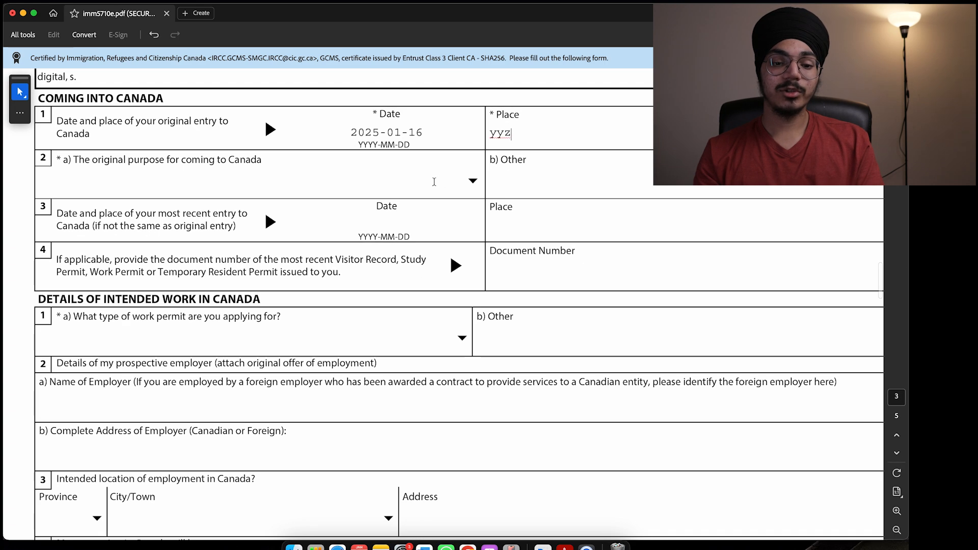
pyautogui.click(472, 181)
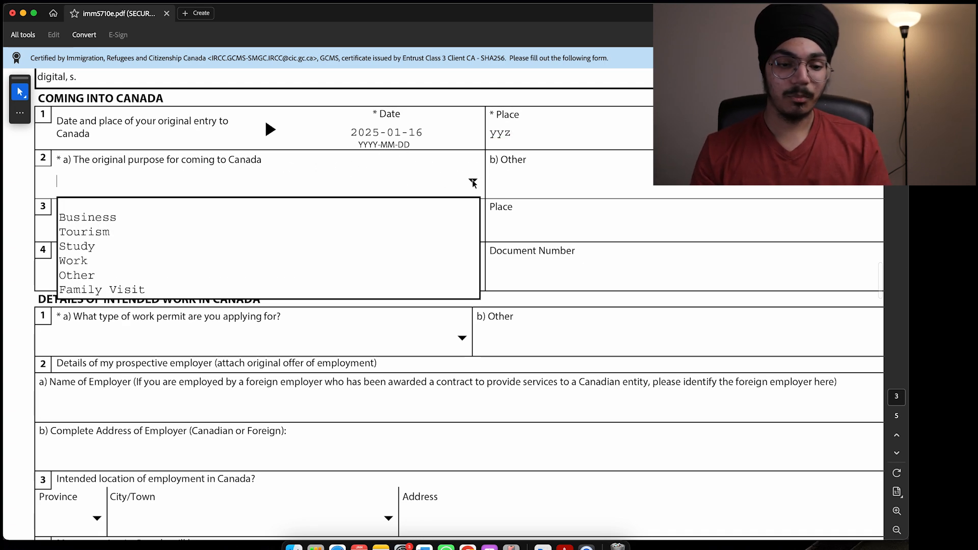
pyautogui.click(257, 247)
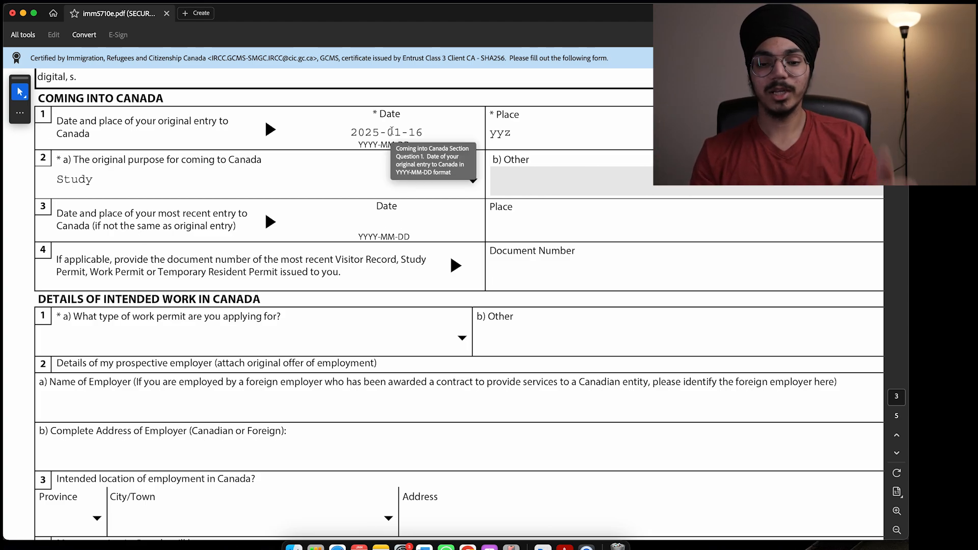
pyautogui.scroll(-3, 37, 138)
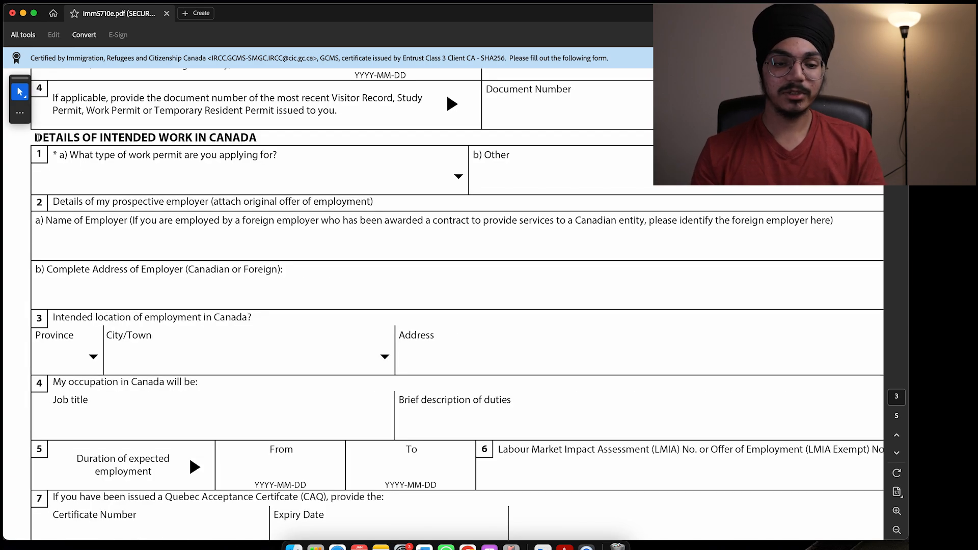
# Step: Set the work permit type to Post Graduation Work Permit
pyautogui.moveTo(37, 137); pyautogui.dragTo(252, 138)
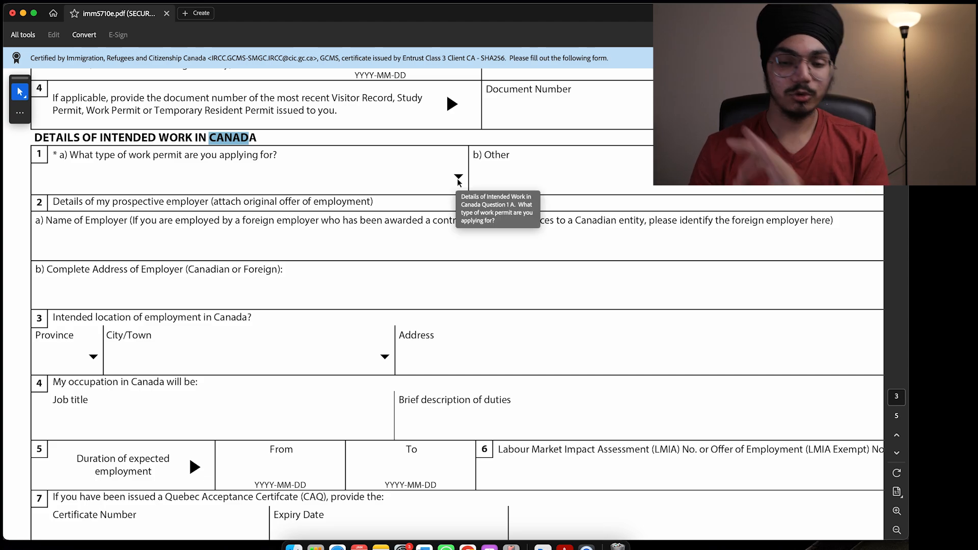
pyautogui.click(458, 179)
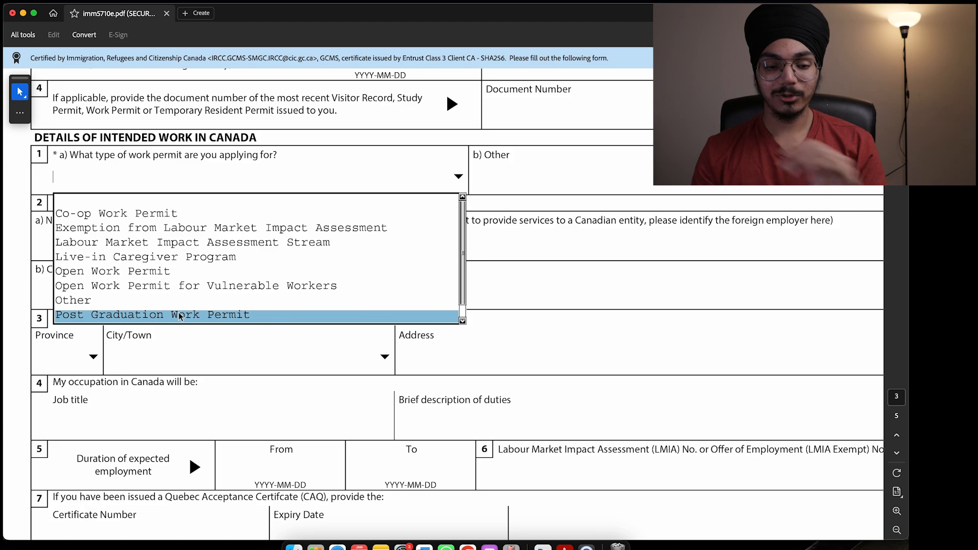
pyautogui.click(269, 317)
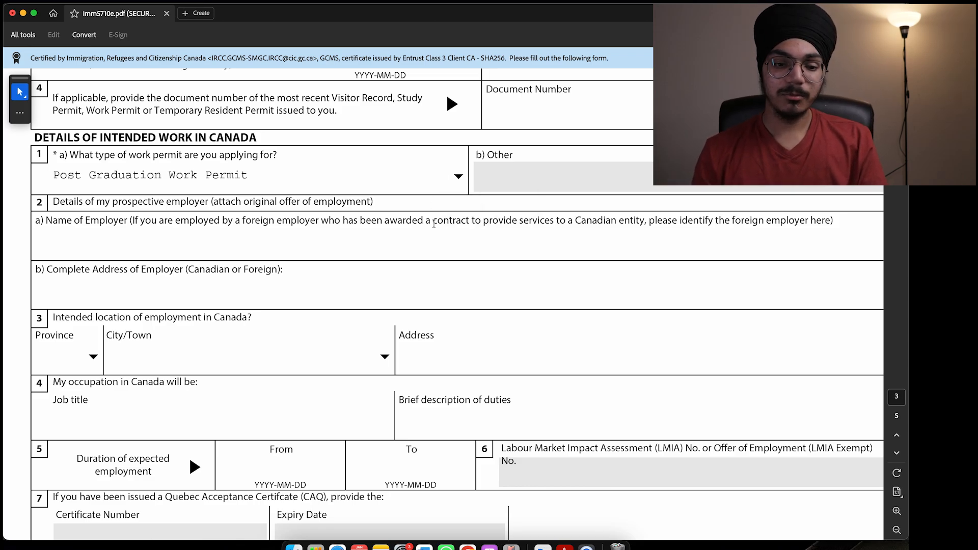
# Step: Scroll down to bring the Education and Employment sections into view
pyautogui.scroll(-3, 433, 223)
pyautogui.scroll(-2, 435, 227)
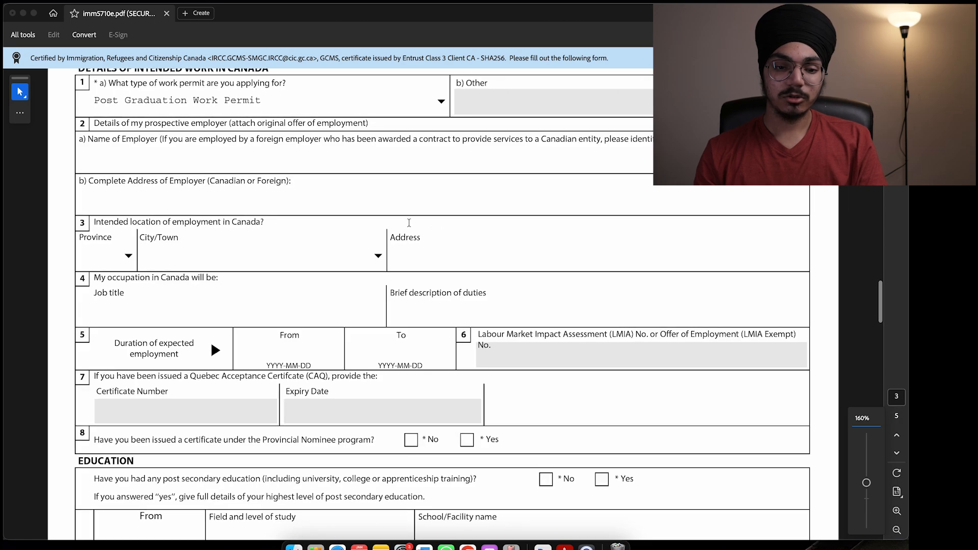
pyautogui.scroll(2, 409, 227)
pyautogui.moveTo(36, 104); pyautogui.dragTo(463, 412)
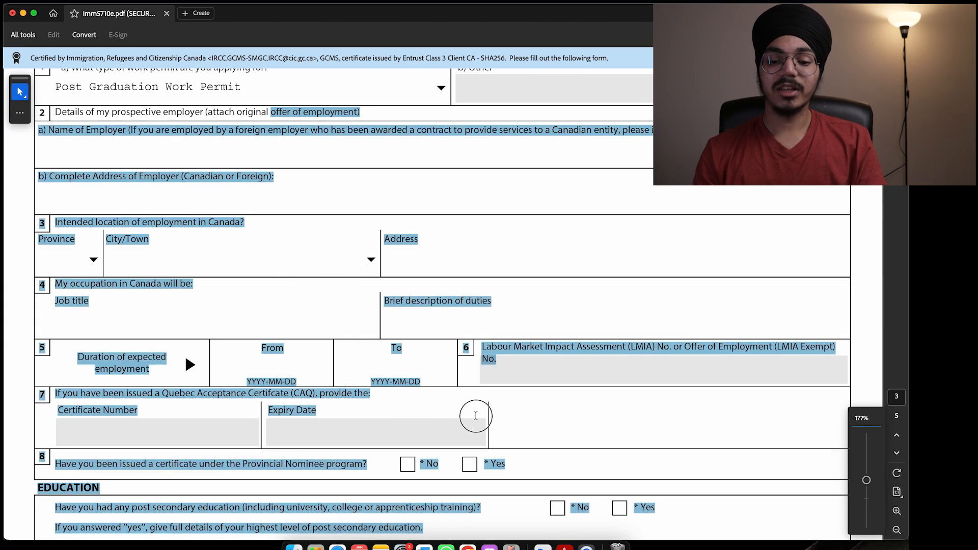
pyautogui.click(443, 370)
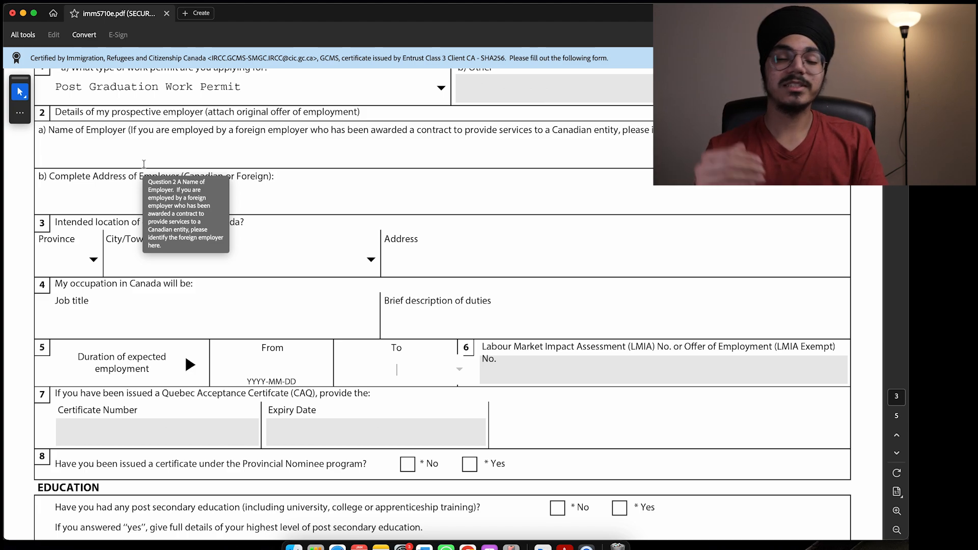
pyautogui.scroll(-6, 143, 163)
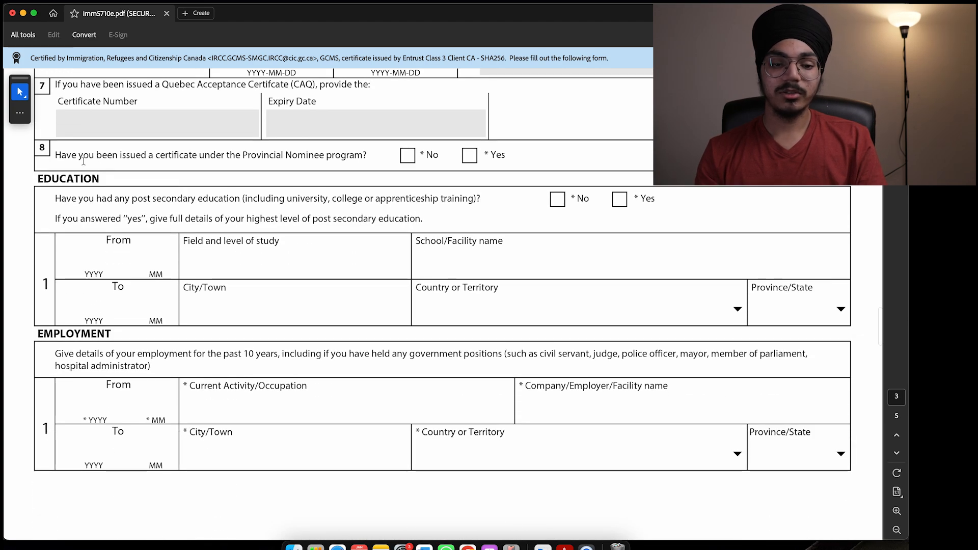
# Step: Answer No to question 8 about the Provincial Nominee certificate
pyautogui.moveTo(56, 155); pyautogui.dragTo(224, 158)
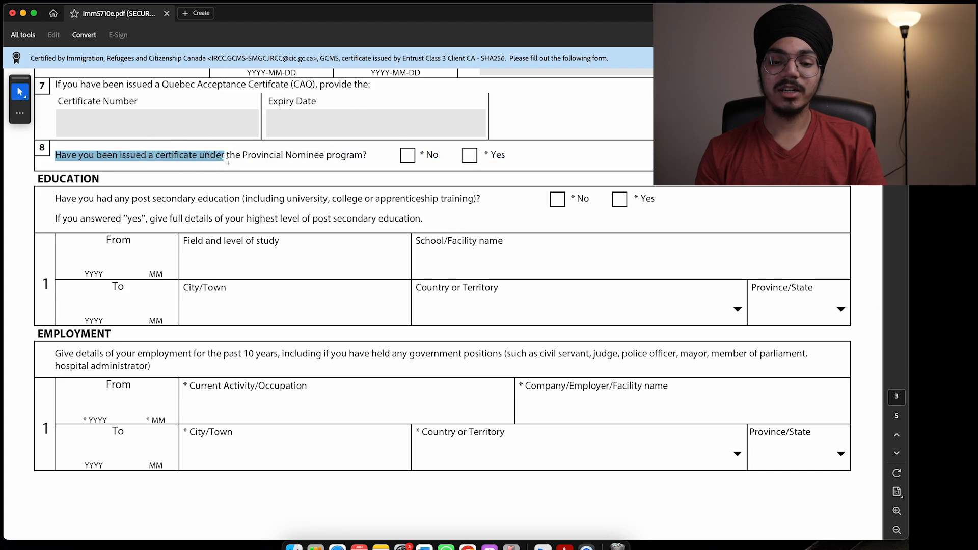
pyautogui.click(253, 155)
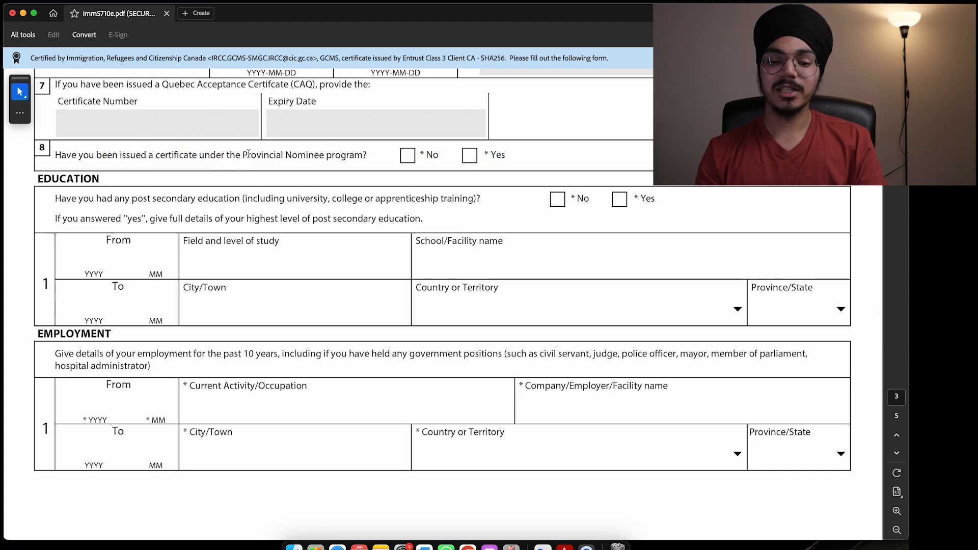
pyautogui.click(411, 156)
# Step: Answer Yes to having post-secondary education
pyautogui.scroll(-2, 61, 103)
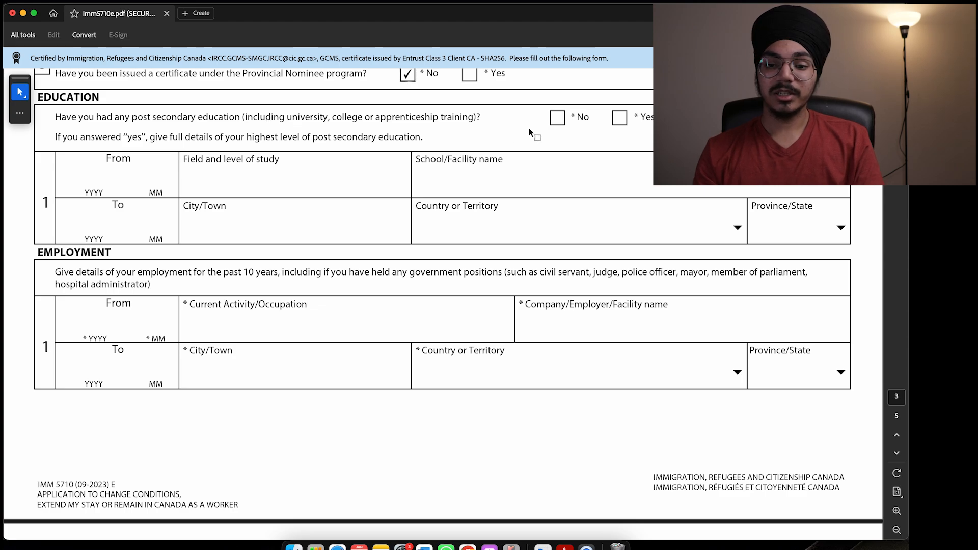
pyautogui.click(619, 122)
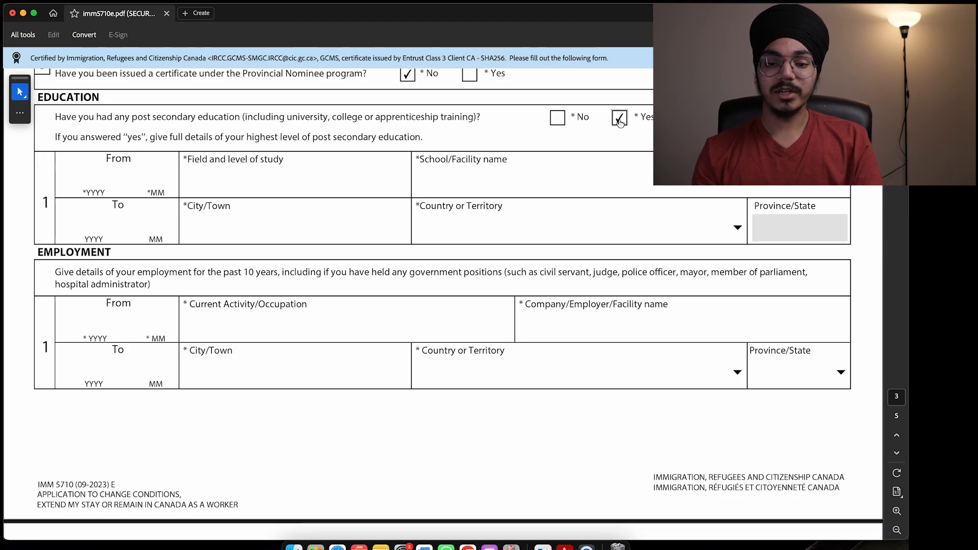
pyautogui.scroll(-1, 137, 142)
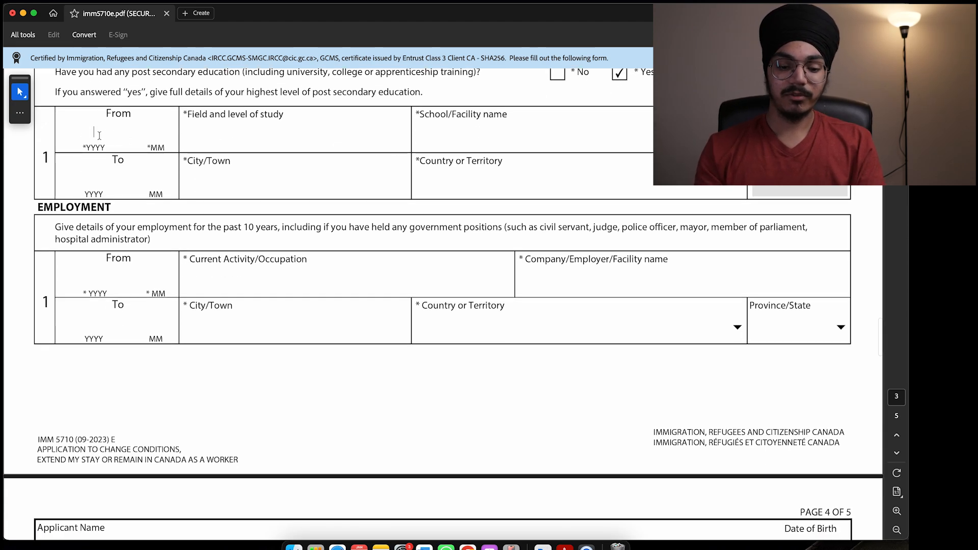
# Step: Enter the education row: 2023 01 to 2024 04, diploma in marketing, fanshawe college, london
pyautogui.write('2023 ')
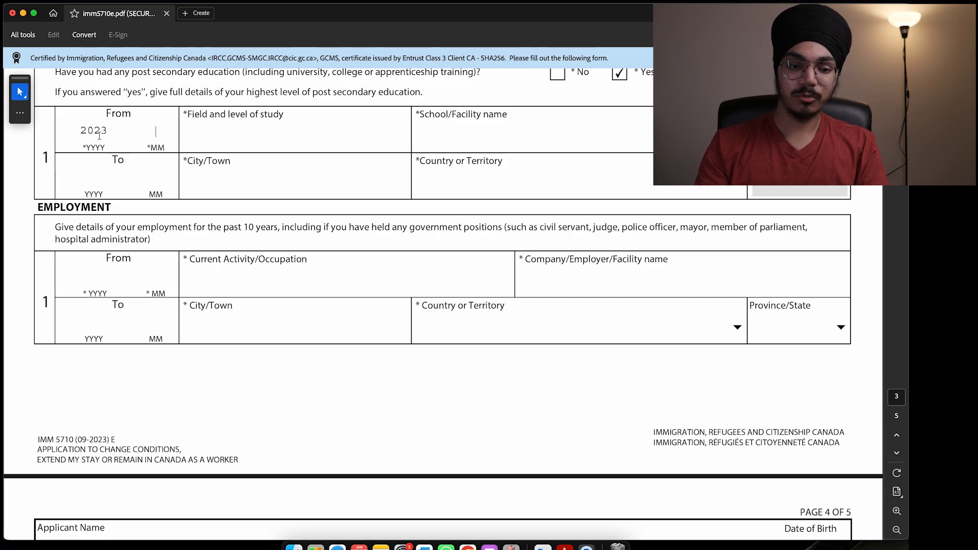
pyautogui.write('01')
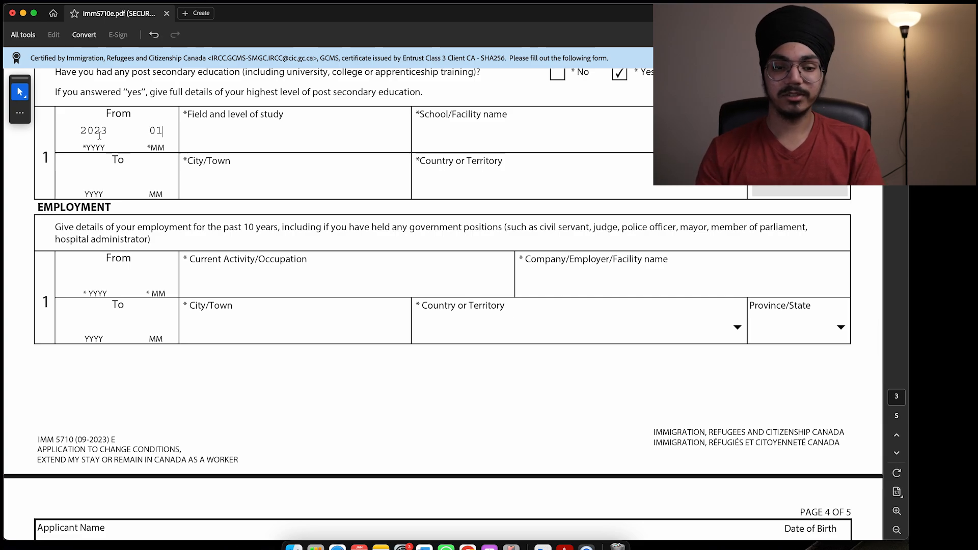
pyautogui.click(197, 135)
pyautogui.write('diploma')
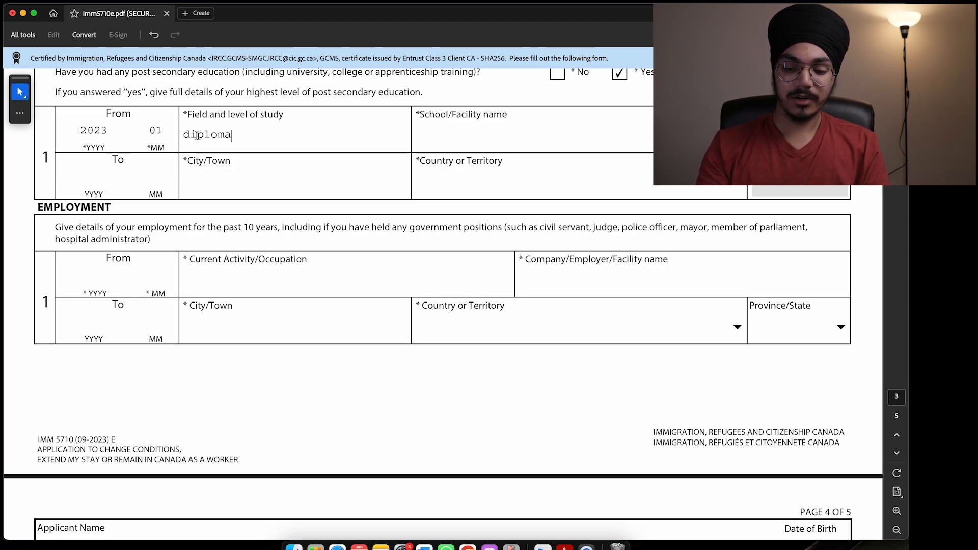
pyautogui.write(' in mark')
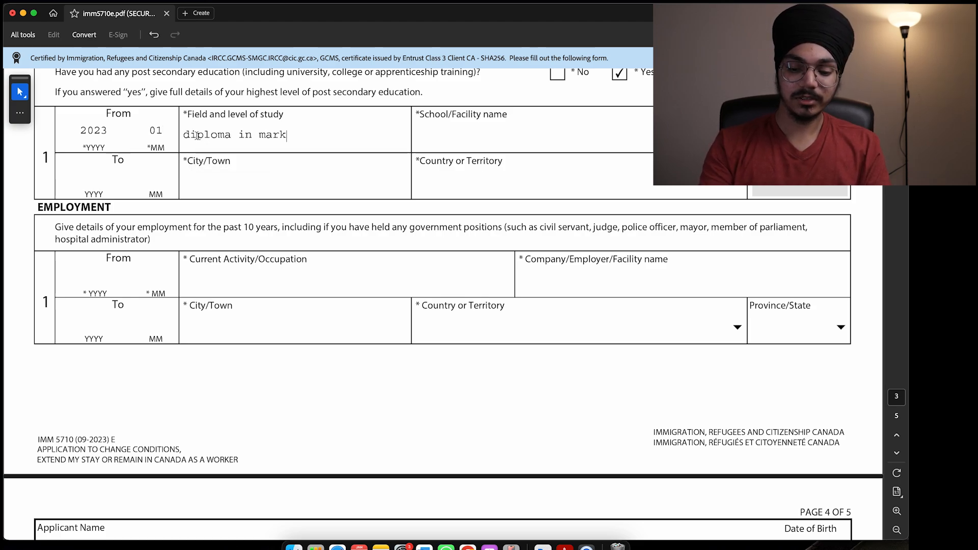
pyautogui.write('eting')
pyautogui.click(470, 136)
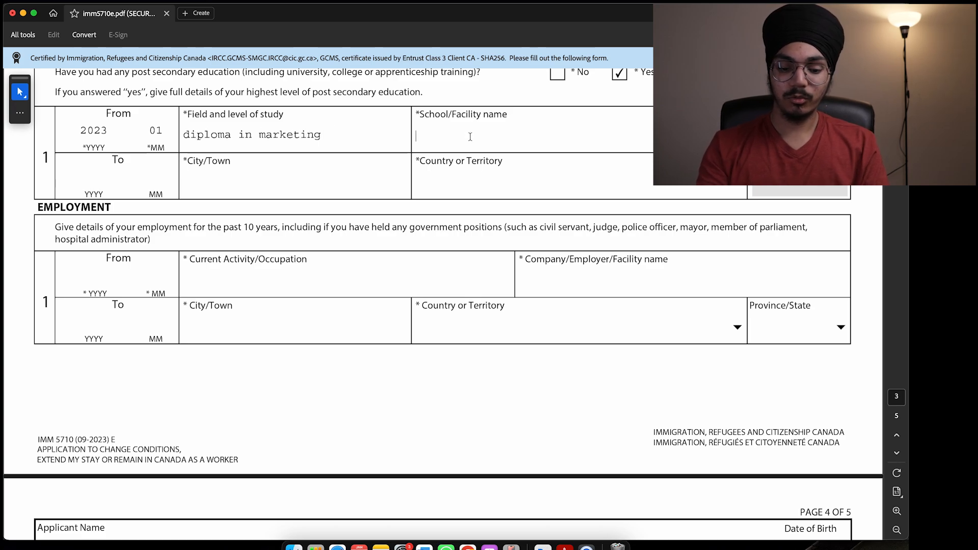
pyautogui.write('fanshaw')
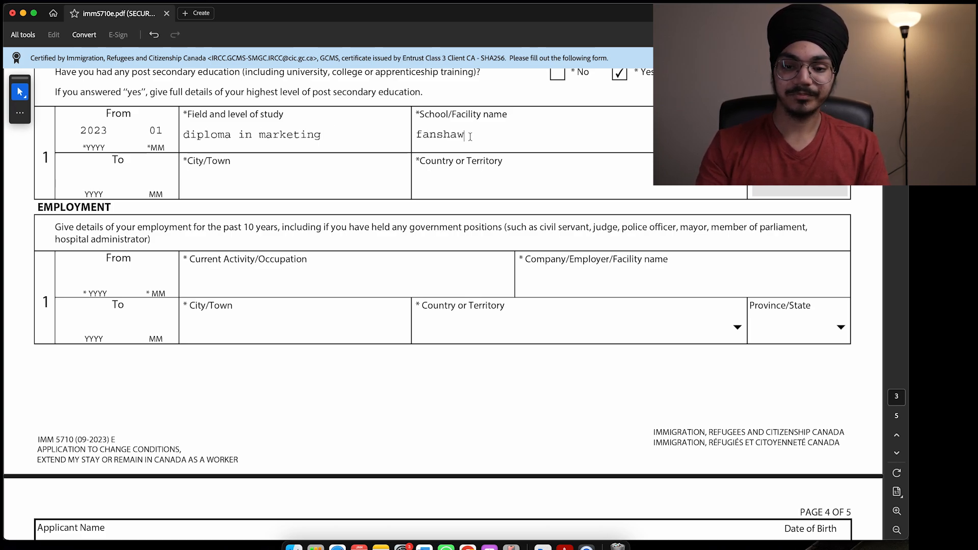
pyautogui.write('e c')
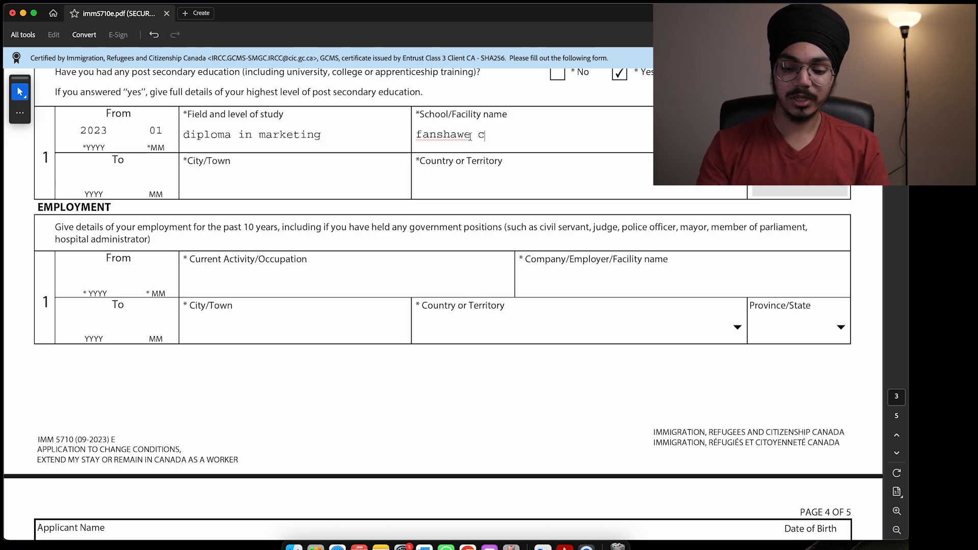
pyautogui.write('ollege')
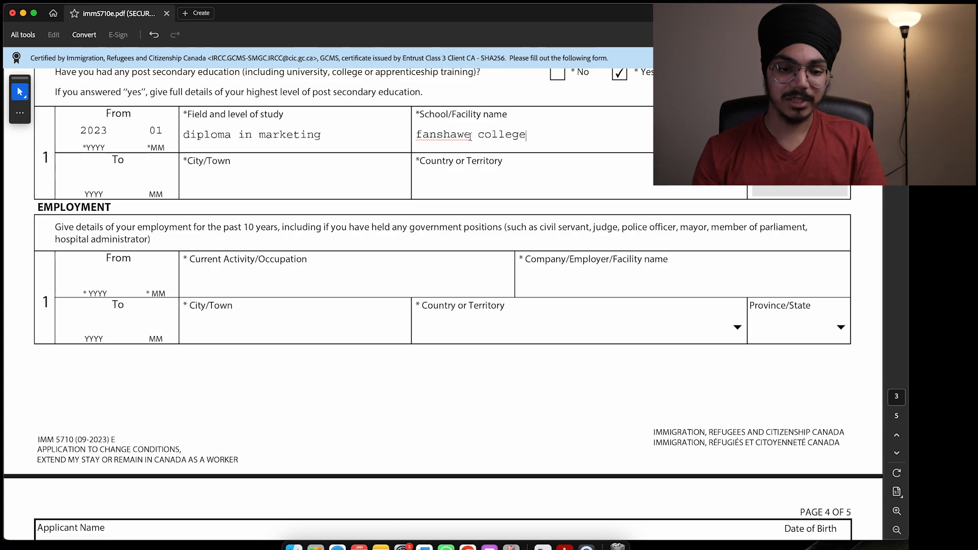
pyautogui.click(101, 181)
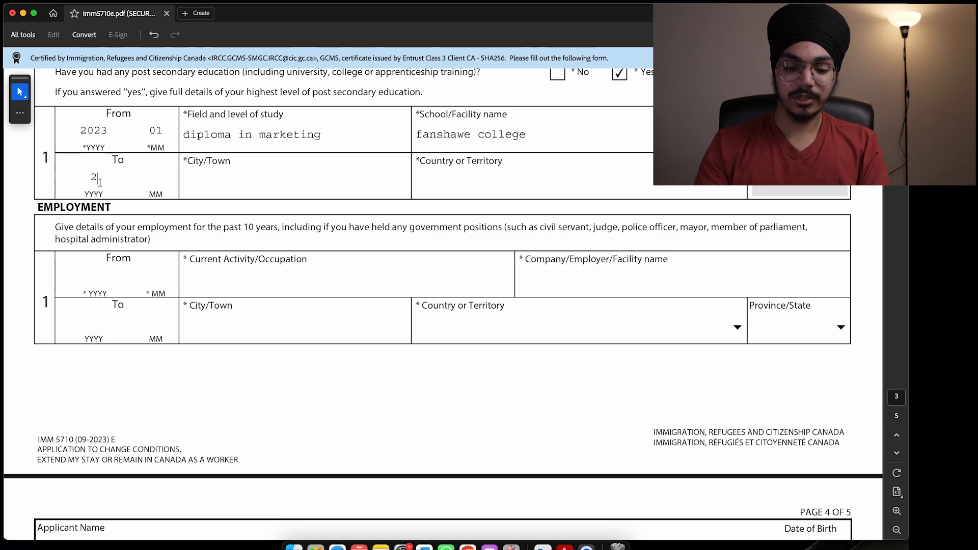
pyautogui.write('2024')
pyautogui.write('04')
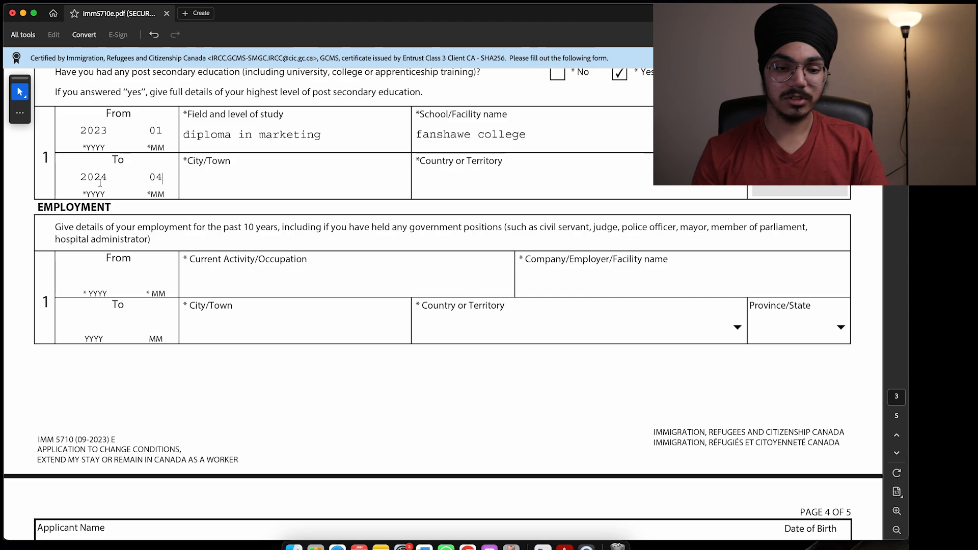
pyautogui.click(268, 184)
pyautogui.write('london')
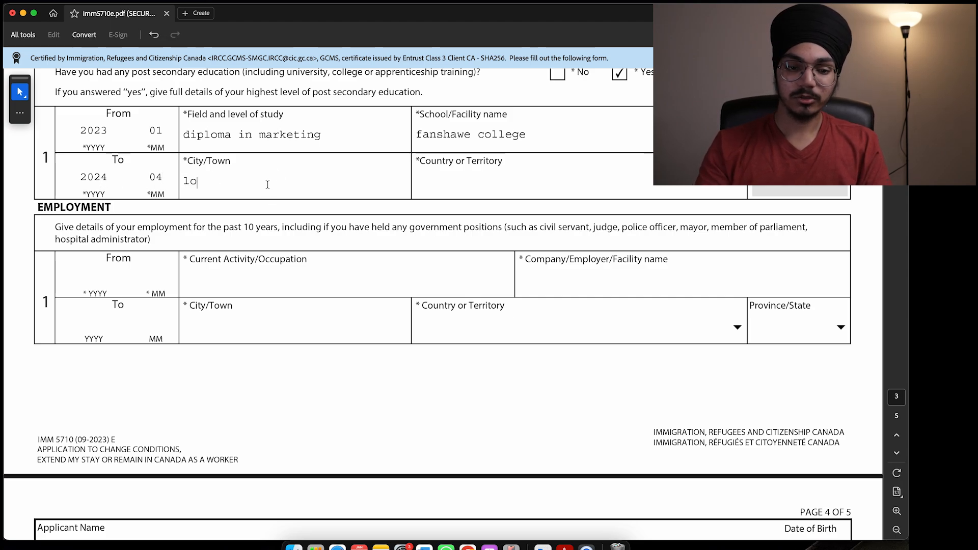
# Step: Set the education entry's country to Canada and choose its province
pyautogui.click(737, 187)
pyautogui.press('Down')
pyautogui.press('Down')
pyautogui.press('Down')
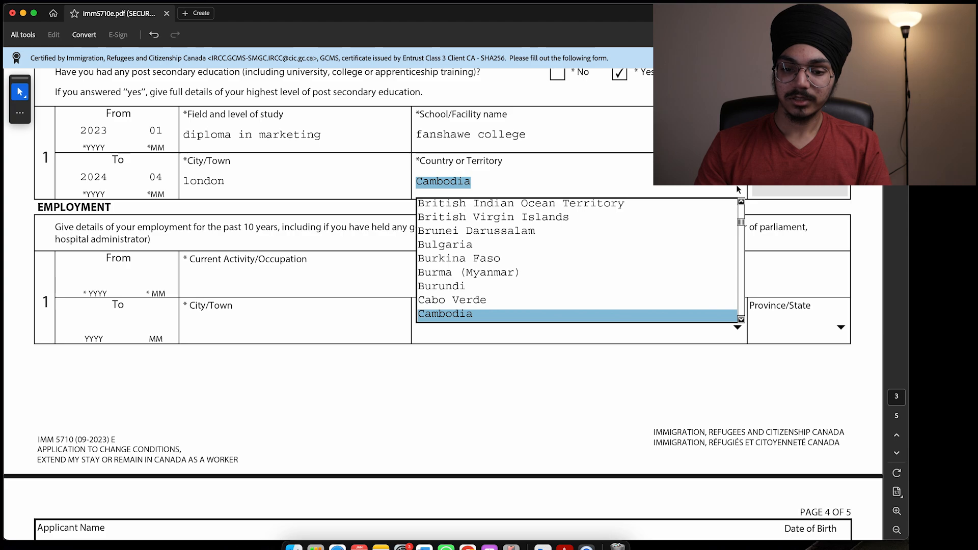
pyautogui.click(843, 188)
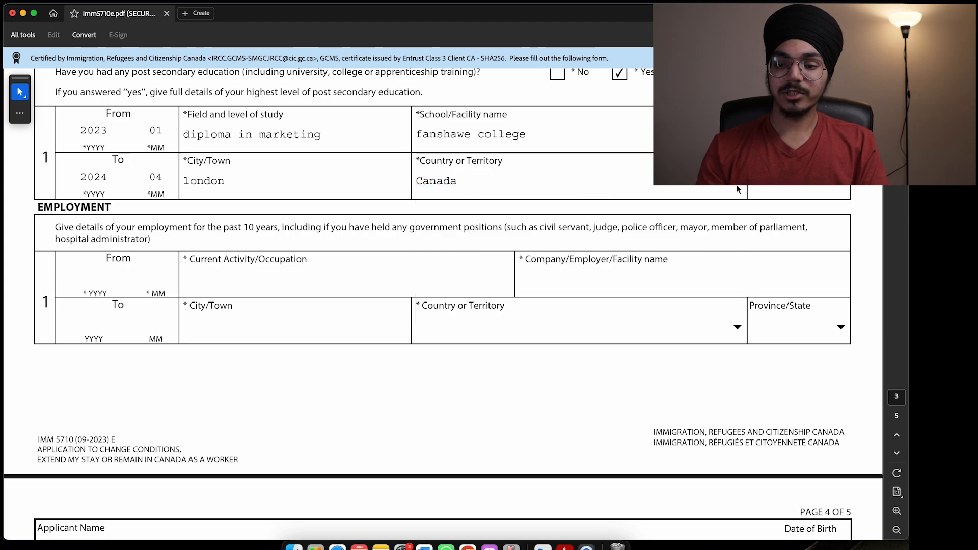
pyautogui.click(844, 188)
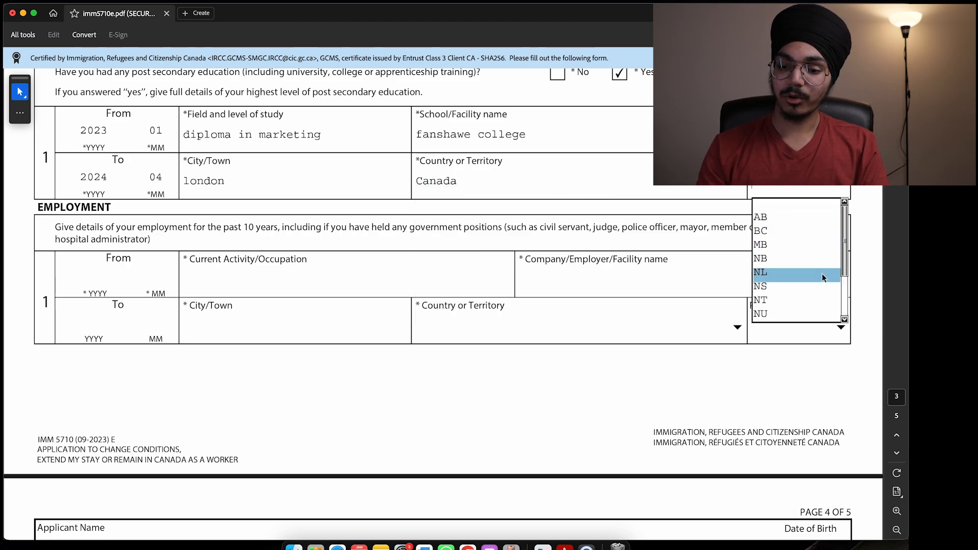
pyautogui.click(822, 305)
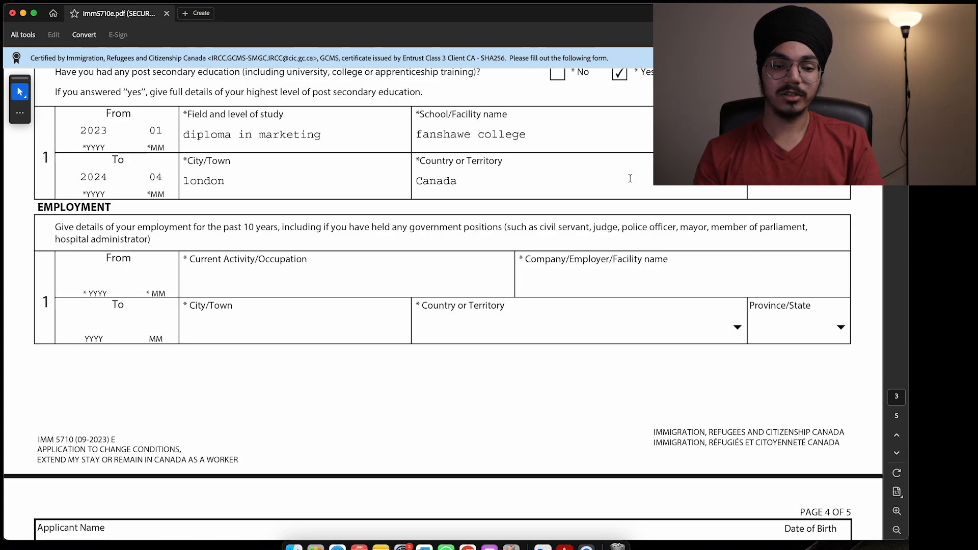
pyautogui.scroll(-3, 550, 180)
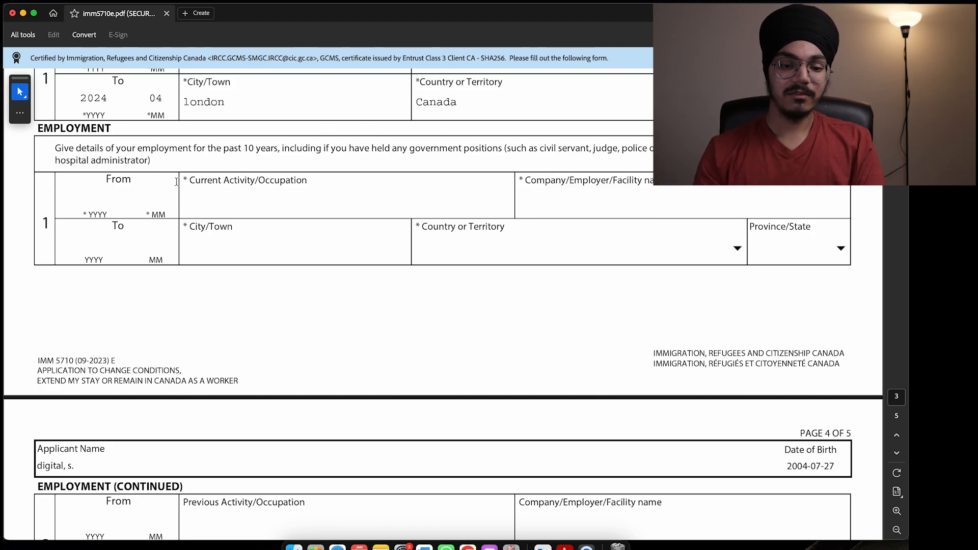
pyautogui.click(107, 200)
# Step: Enter the first employment record: from 2023 04, forklift at xyz in london
pyautogui.write('202')
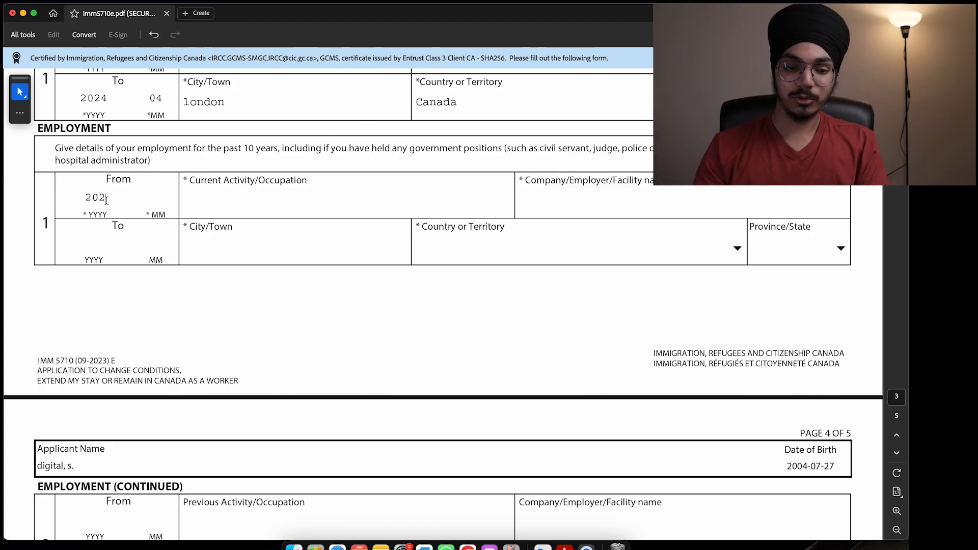
pyautogui.write('304')
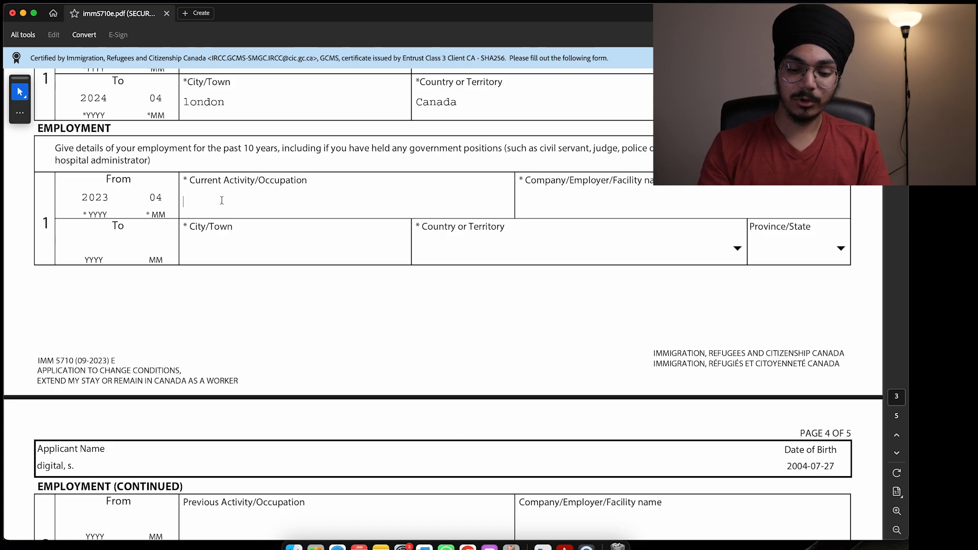
pyautogui.write('for')
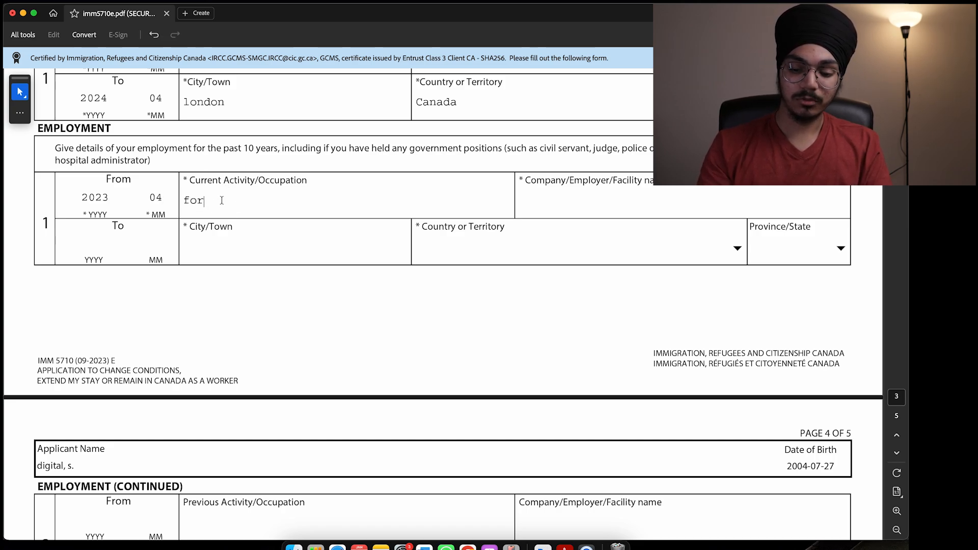
pyautogui.write('klift')
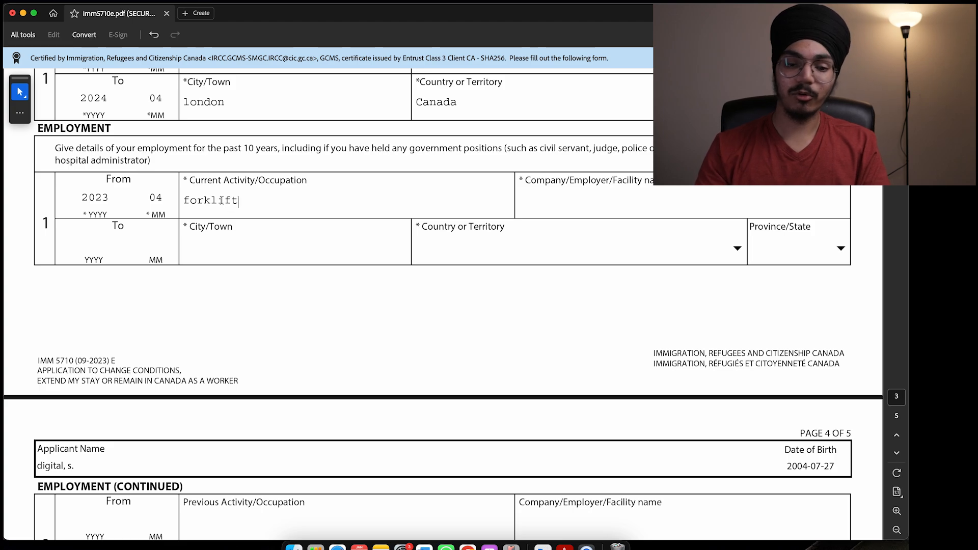
pyautogui.click(580, 209)
pyautogui.write('xyz')
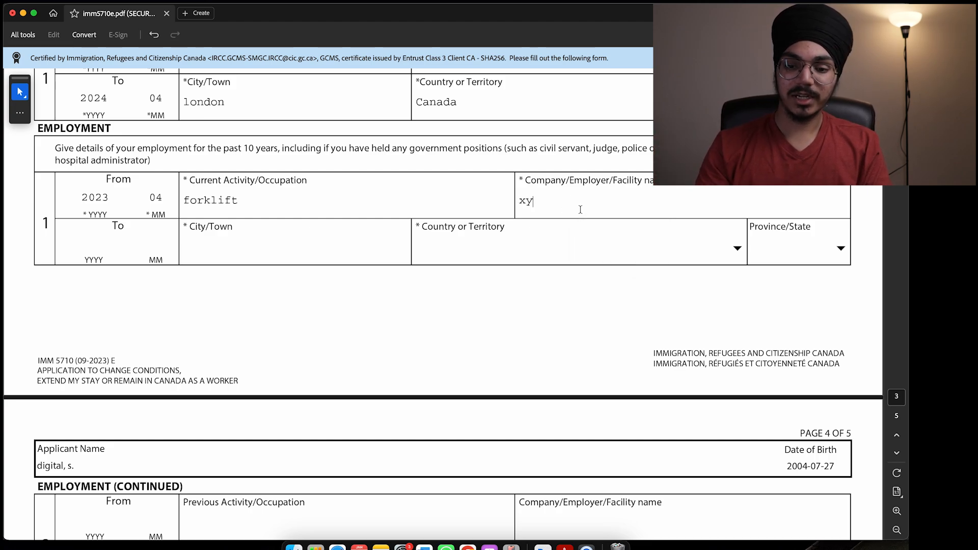
pyautogui.click(331, 239)
pyautogui.write('london')
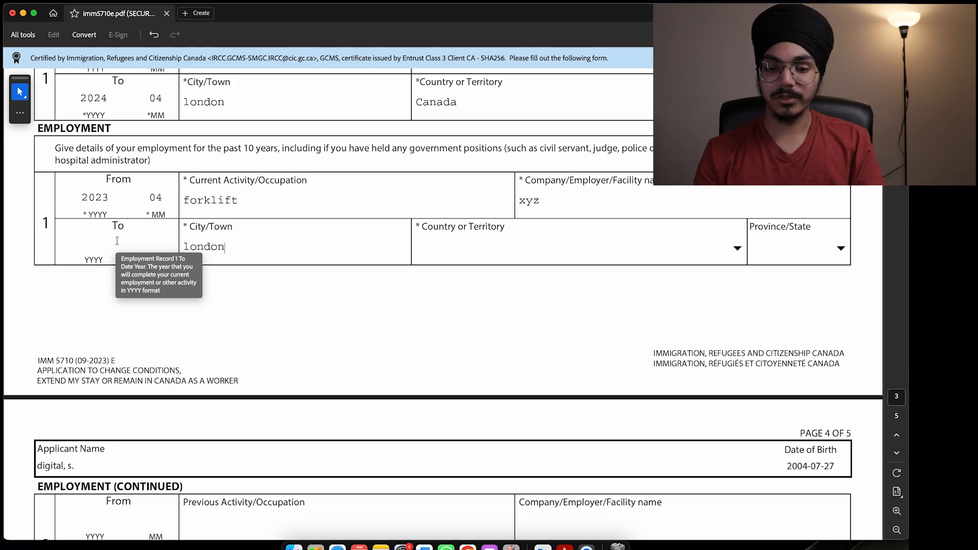
# Step: Set the employment country to Canada and province to ON
pyautogui.click(738, 248)
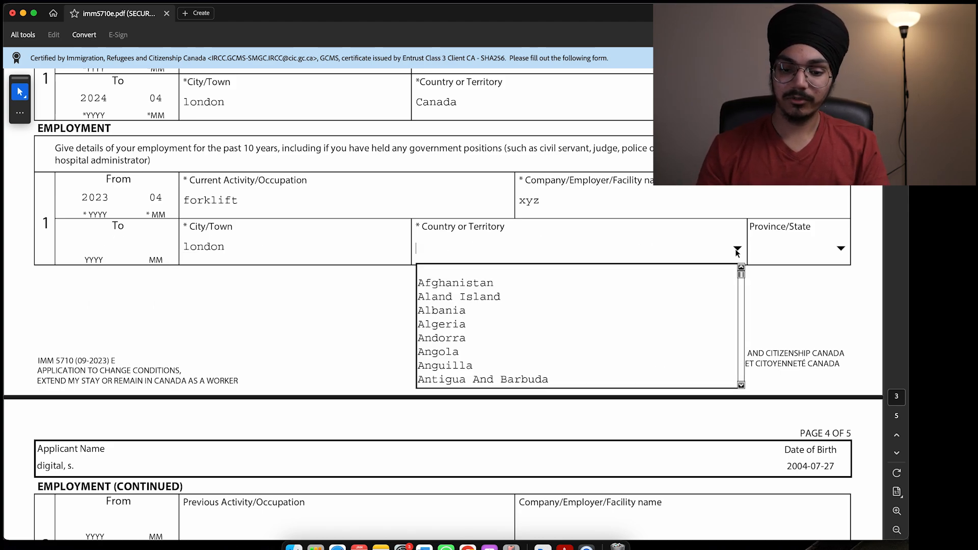
pyautogui.press('c')
pyautogui.press('c')
pyautogui.press('c')
pyautogui.press('c')
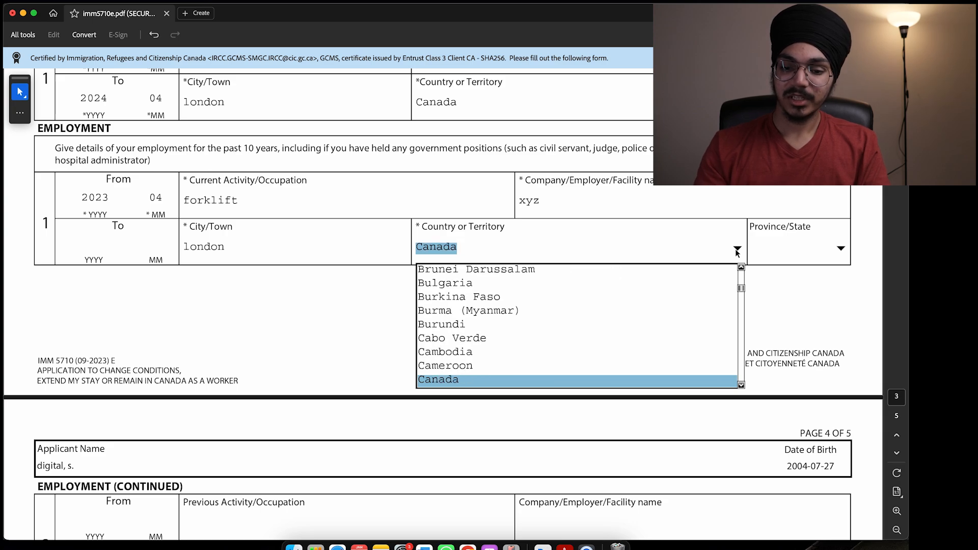
pyautogui.press('Return')
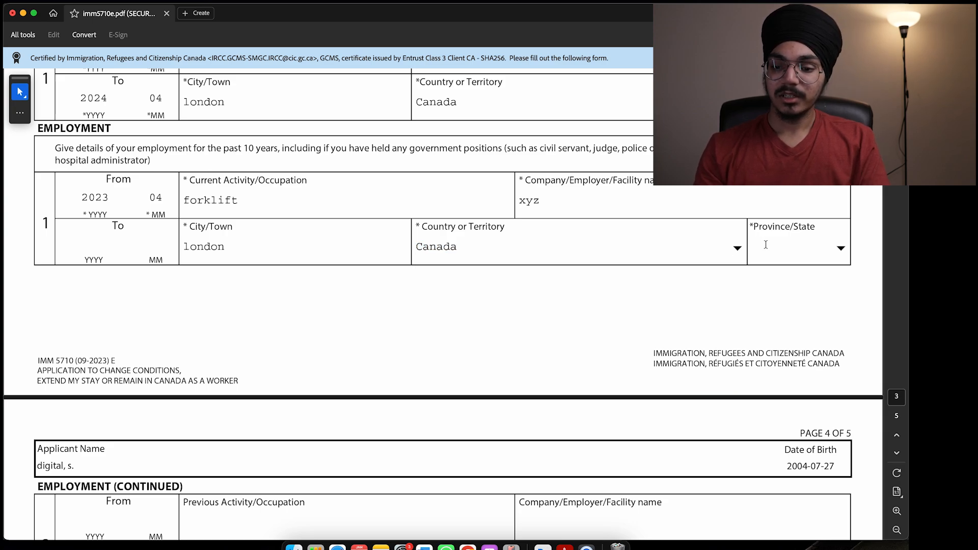
pyautogui.click(843, 252)
pyautogui.press('o')
pyautogui.press('Return')
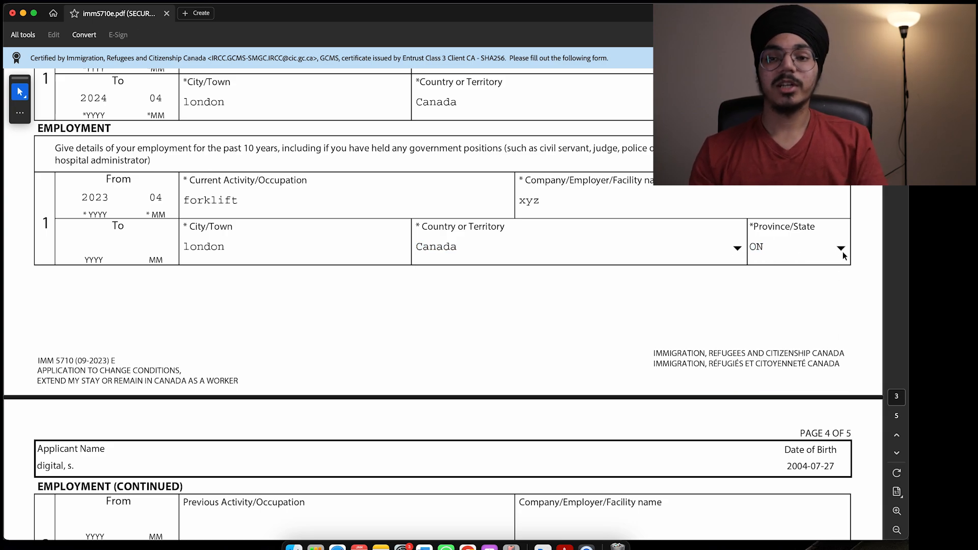
pyautogui.scroll(-5, 514, 326)
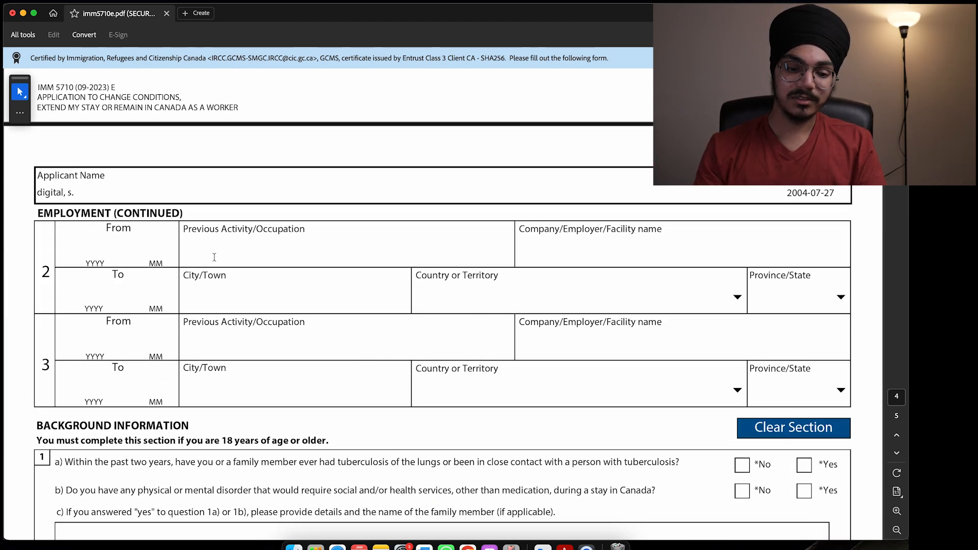
pyautogui.scroll(-6, 477, 300)
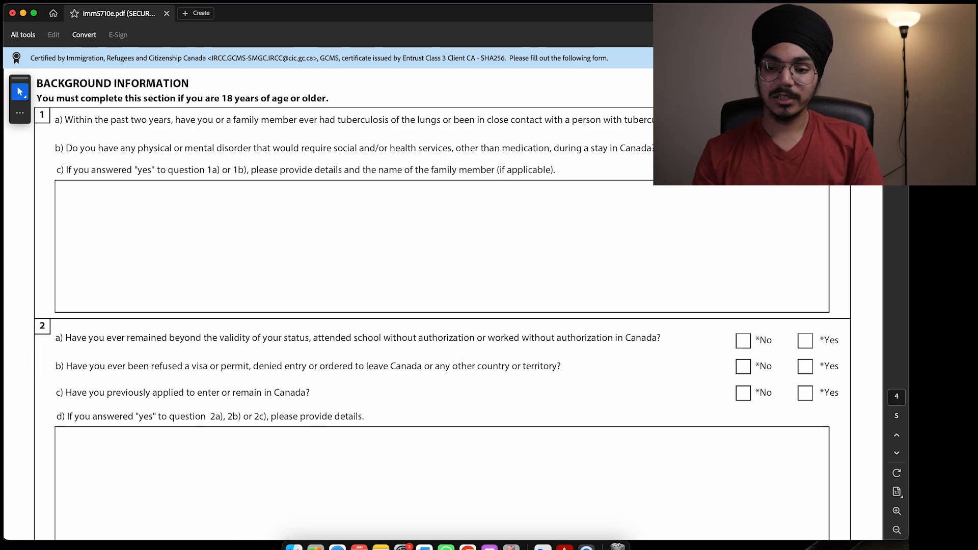
pyautogui.scroll(-5, 693, 234)
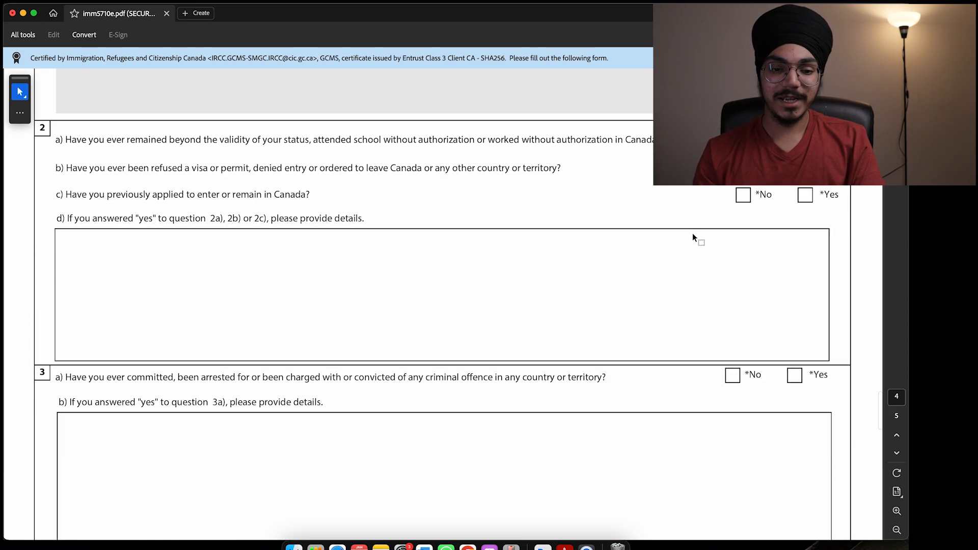
pyautogui.scroll(-1, 693, 234)
pyautogui.scroll(1, 693, 234)
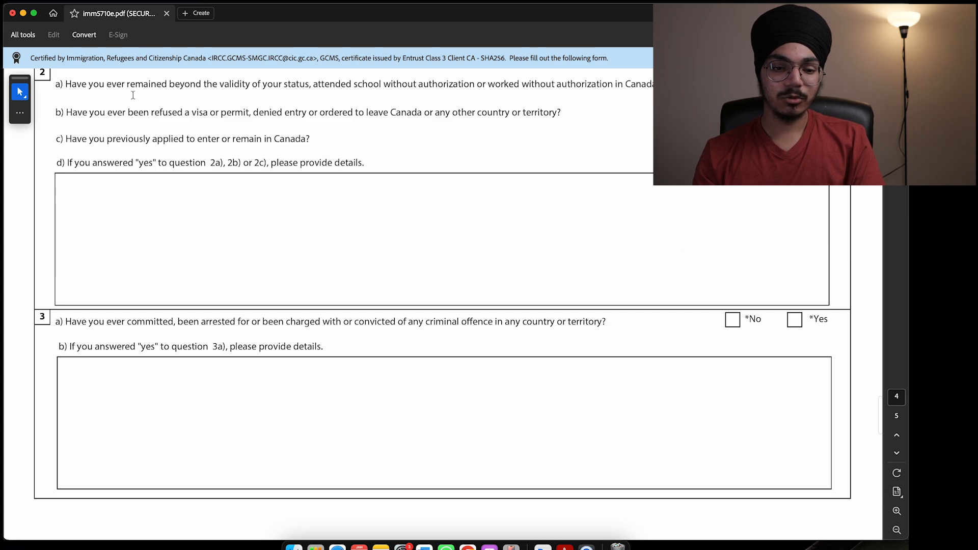
pyautogui.moveTo(129, 88); pyautogui.dragTo(283, 86)
pyautogui.click(220, 92)
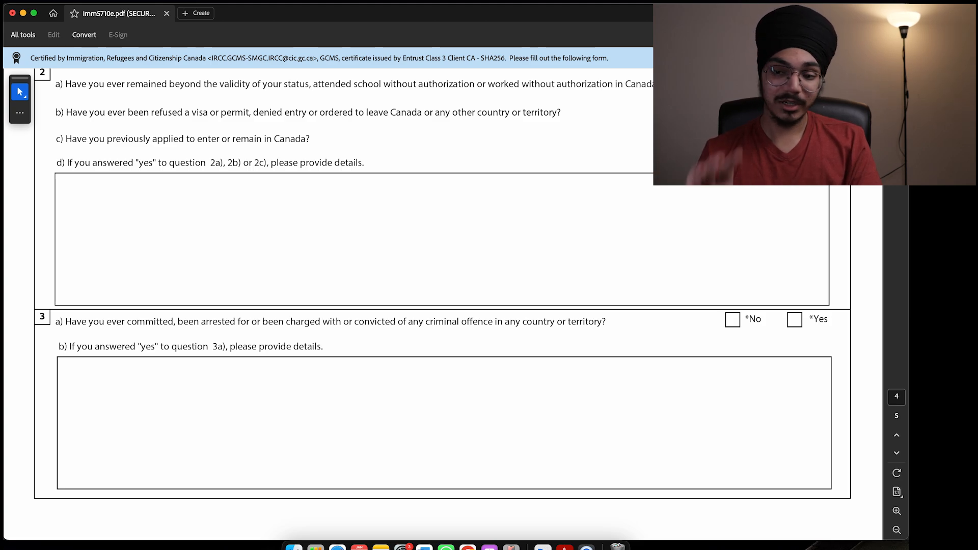
# Step: Answer Yes to question 2 and write 'study in 2023' in the 2d details box
pyautogui.click(795, 137)
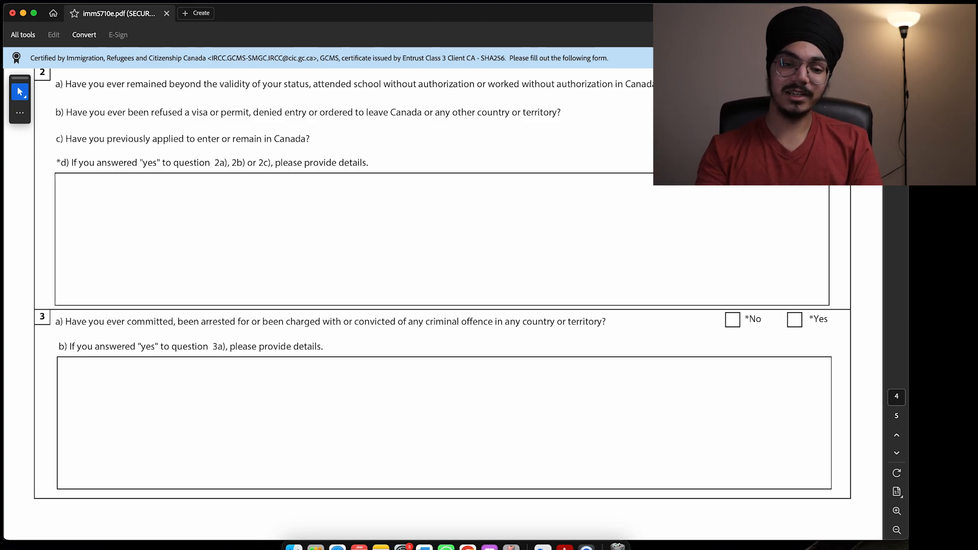
pyautogui.click(455, 189)
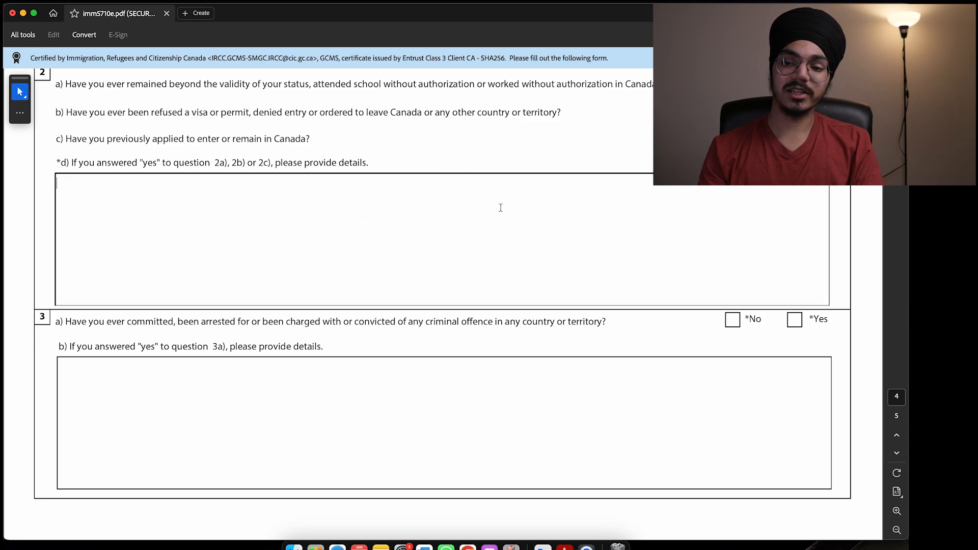
pyautogui.click(795, 138)
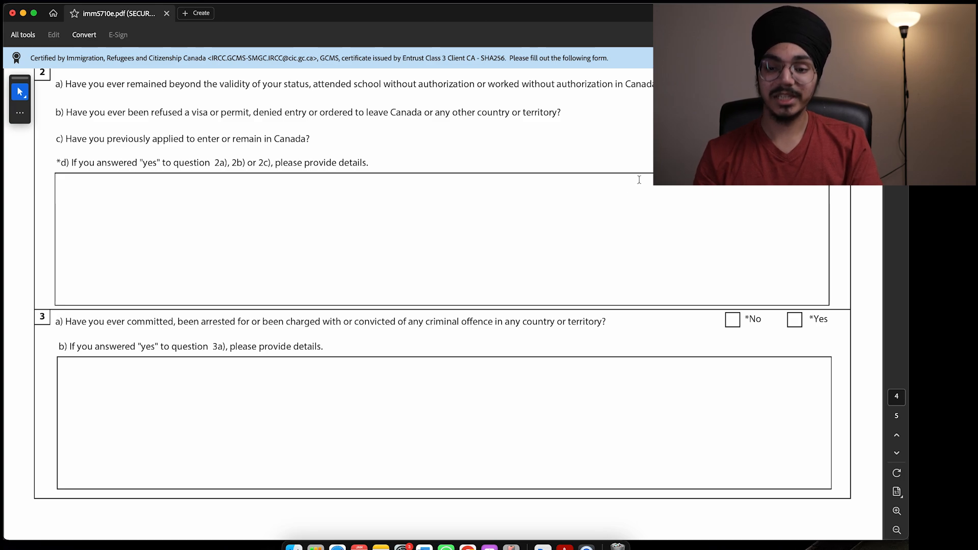
pyautogui.click(617, 190)
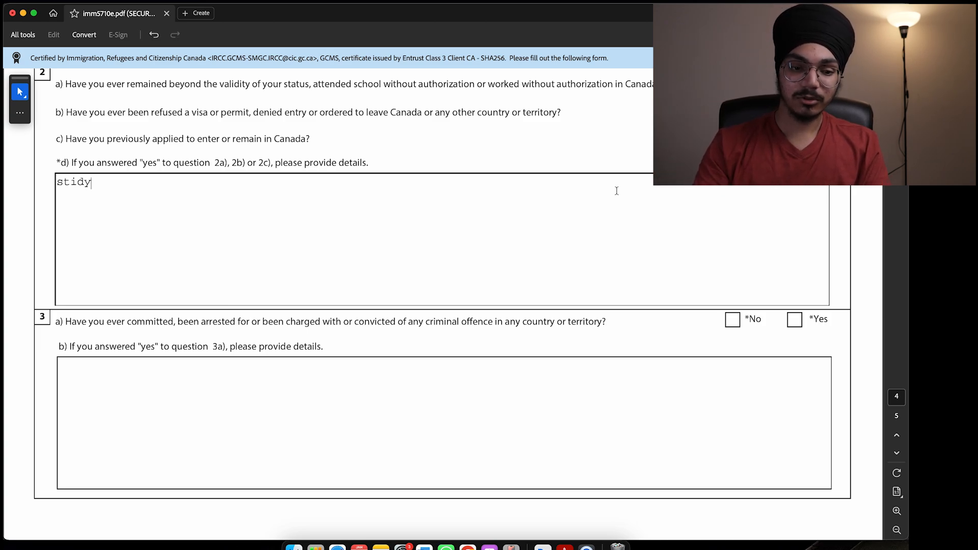
pyautogui.write('study ')
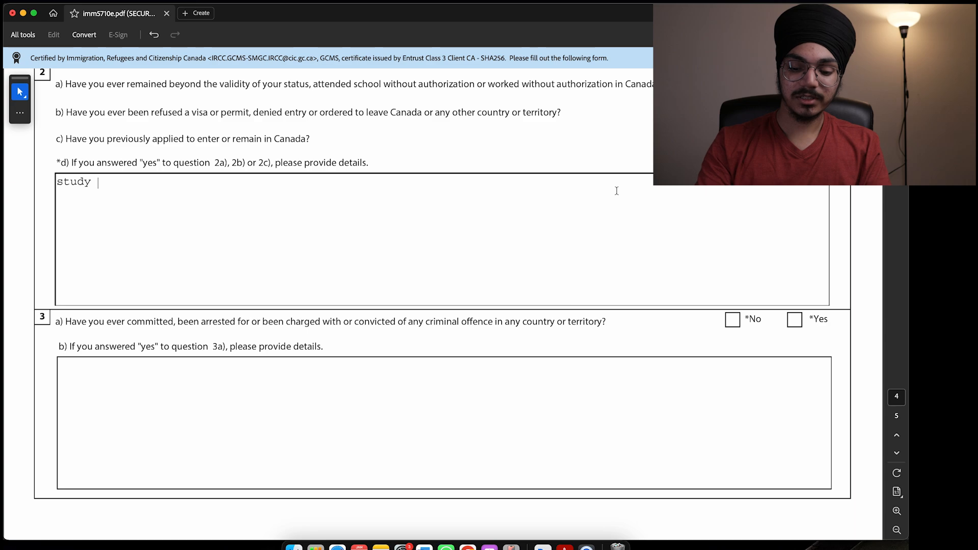
pyautogui.write('in 2023')
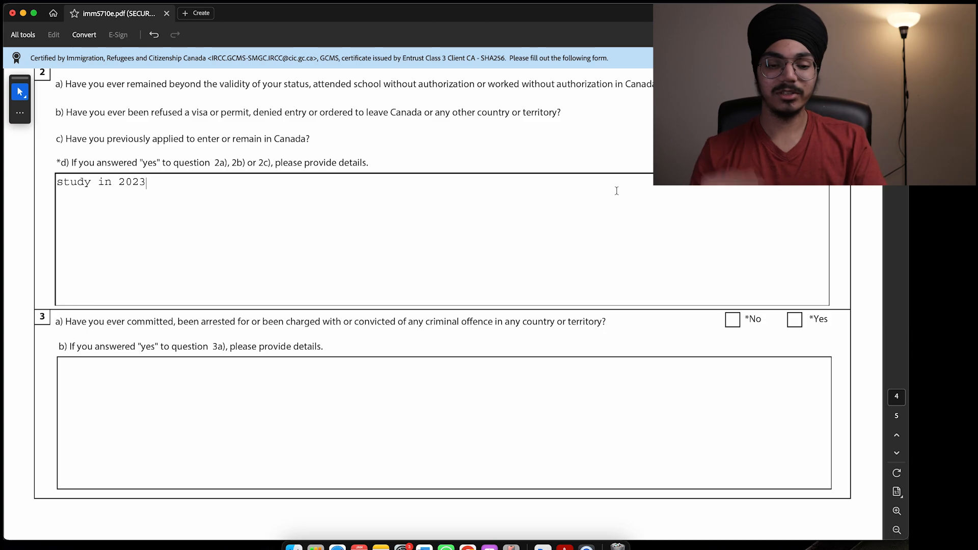
pyautogui.scroll(-5, 474, 247)
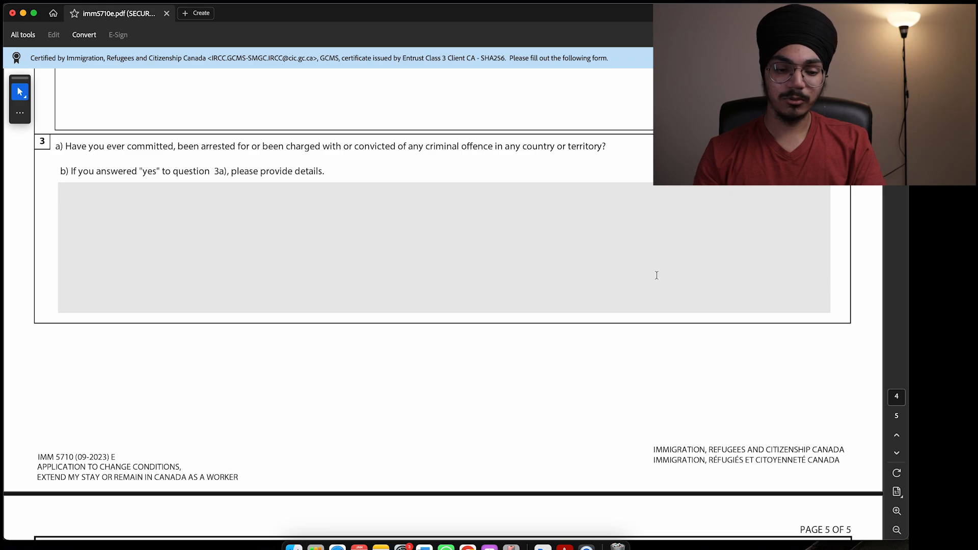
# Step: Answer No to question 6 on page 5
pyautogui.scroll(-14, 543, 242)
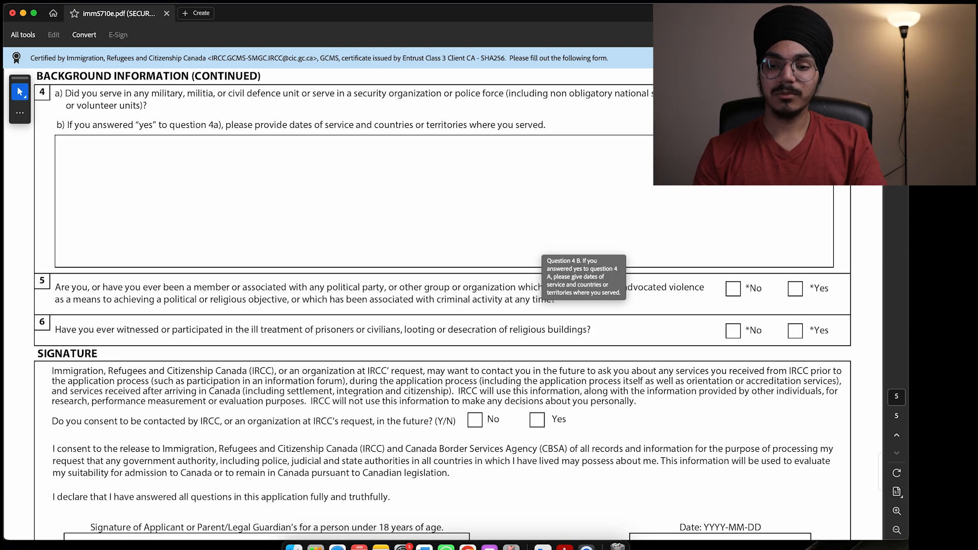
pyautogui.scroll(-3, 666, 214)
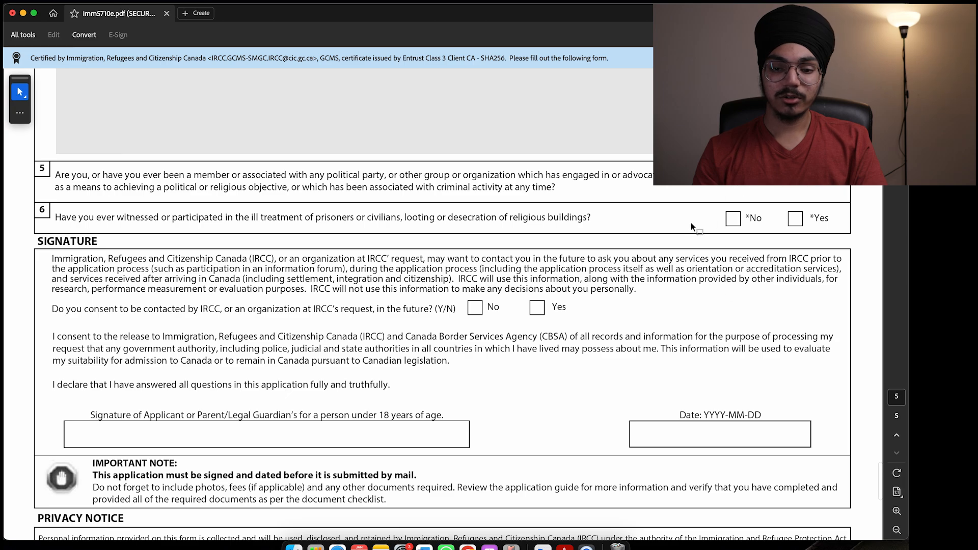
pyautogui.click(733, 218)
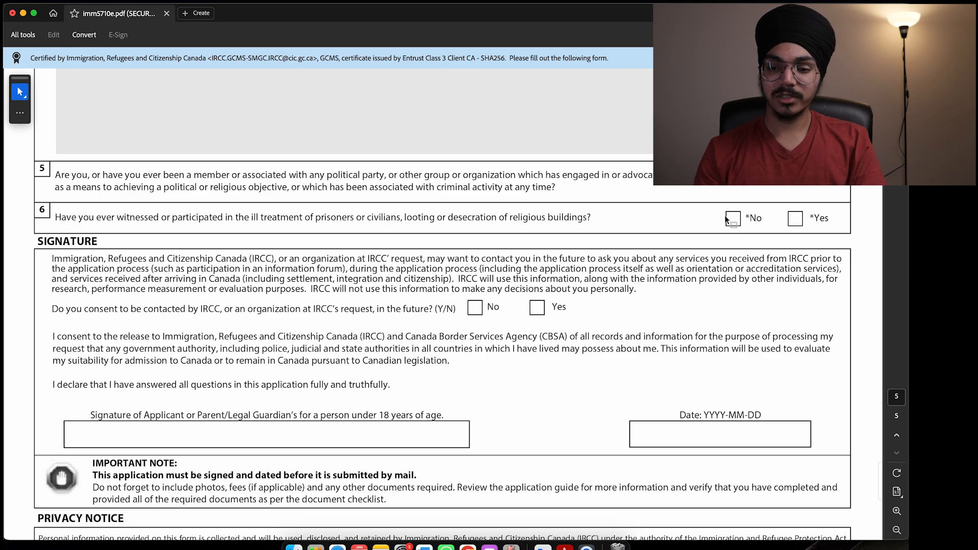
# Step: Consent to future contact by IRCC by ticking Yes
pyautogui.scroll(-3, 656, 269)
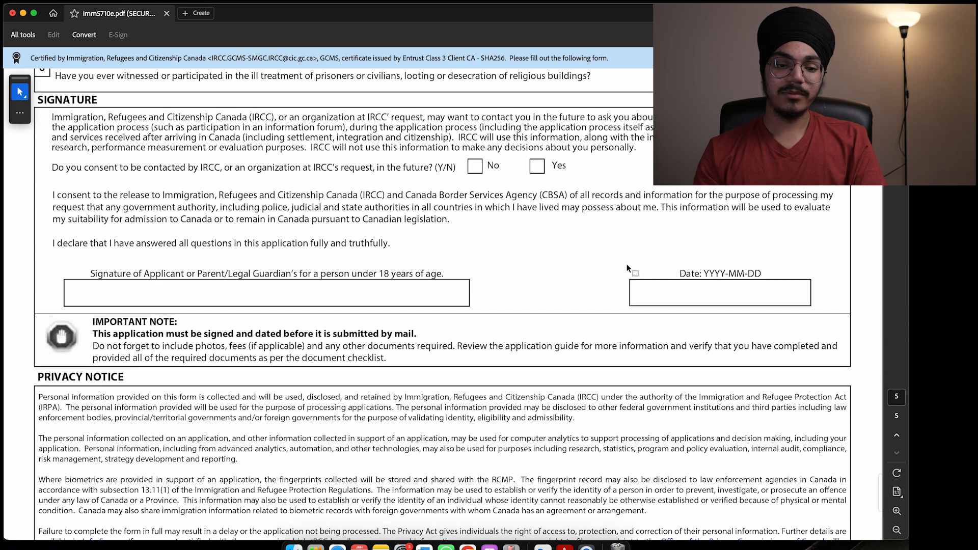
pyautogui.moveTo(53, 167); pyautogui.dragTo(119, 168)
pyautogui.click(100, 171)
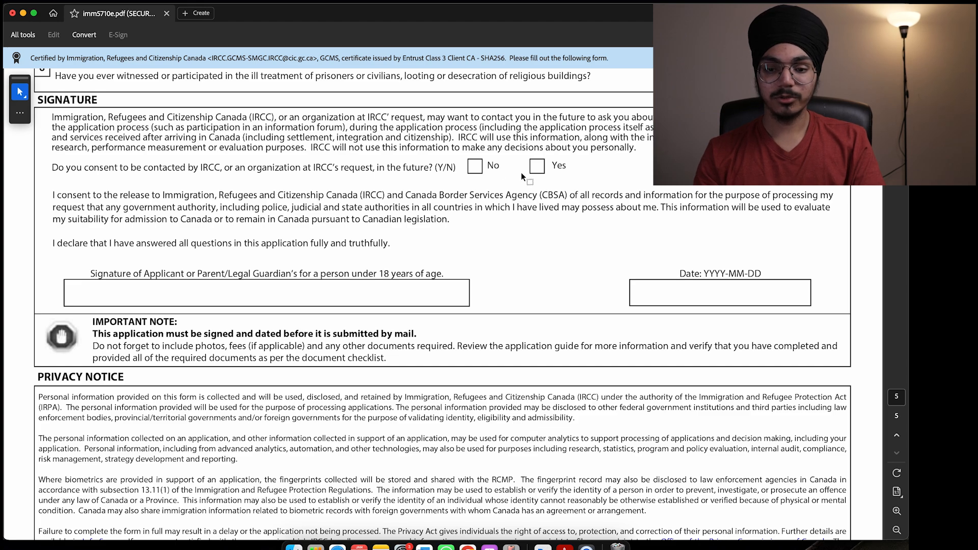
pyautogui.click(541, 168)
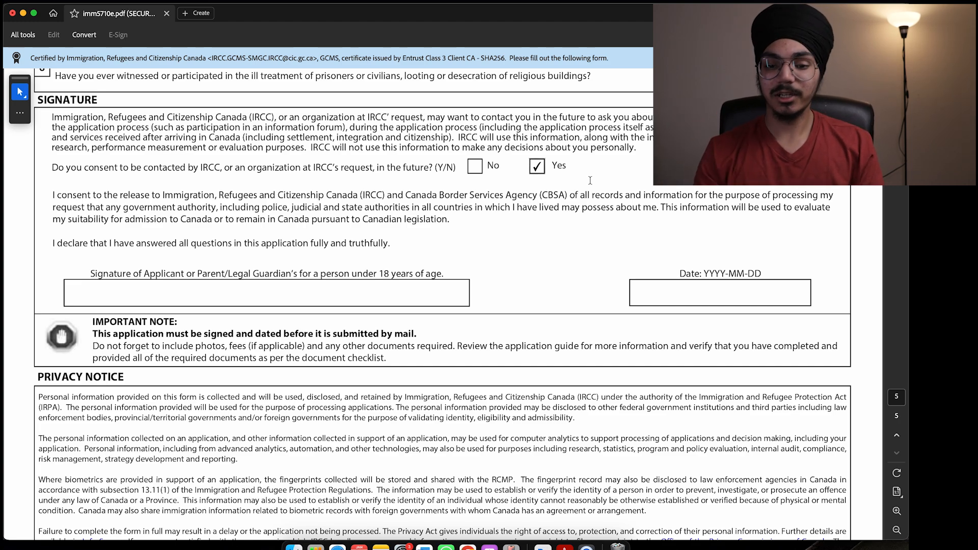
pyautogui.scroll(-3, 508, 199)
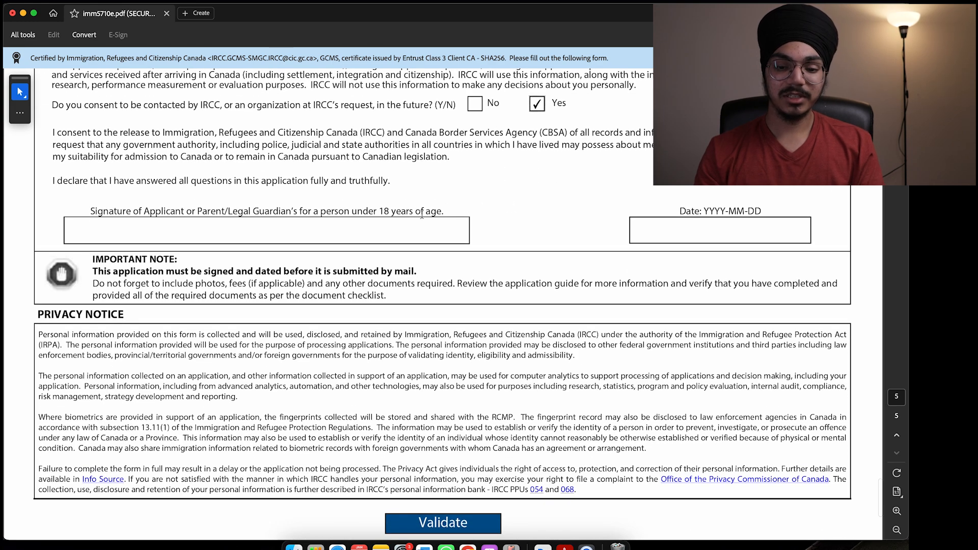
# Step: Type the applicant's name in the signature field and set the date to 2025-01-18
pyautogui.click(405, 229)
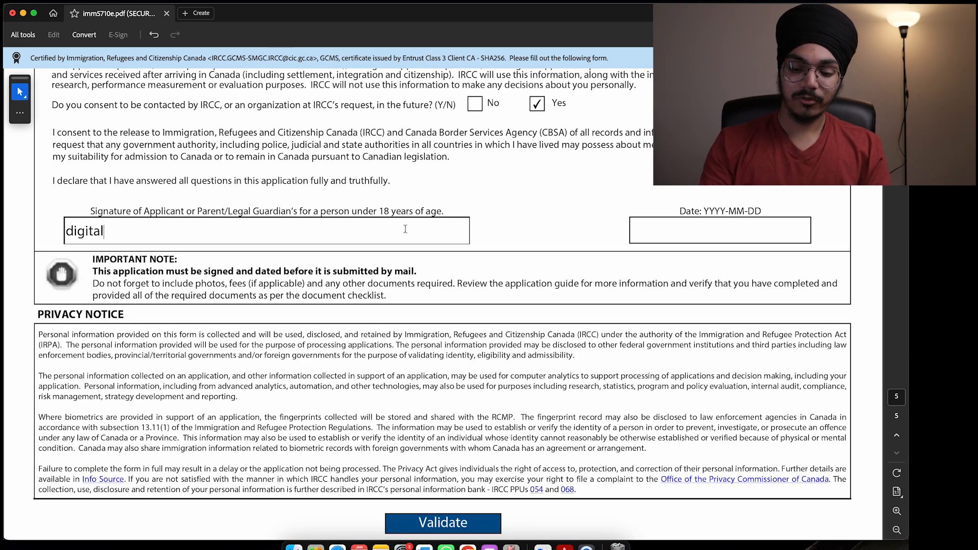
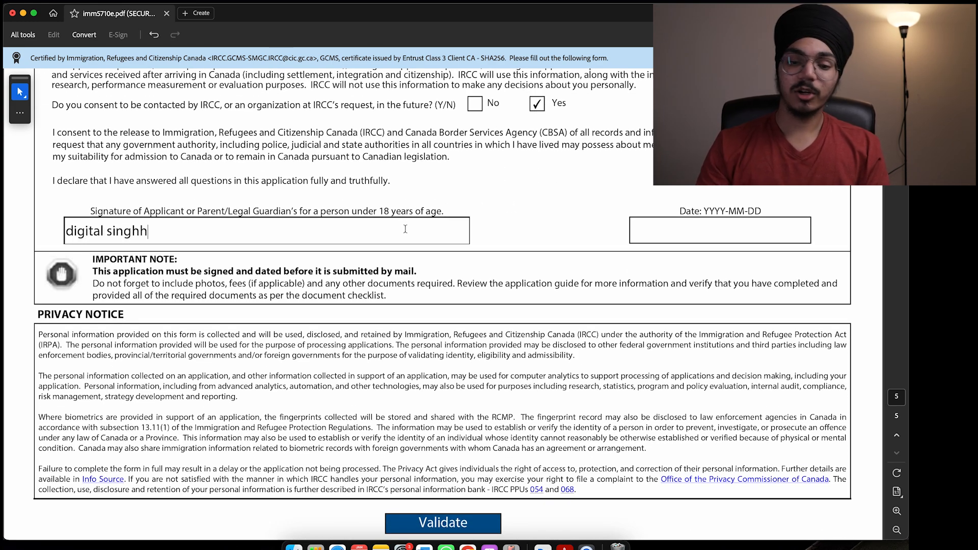
pyautogui.click(761, 224)
pyautogui.click(813, 232)
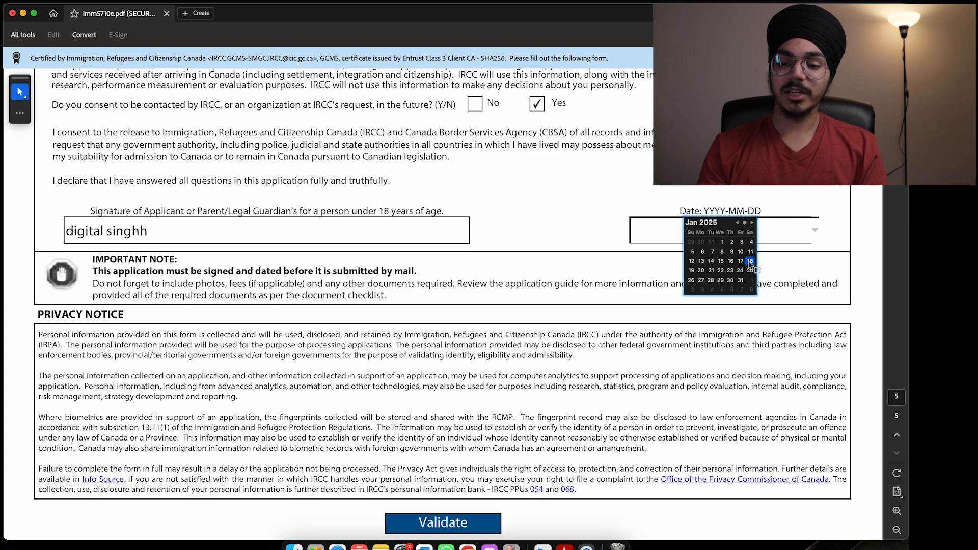
pyautogui.click(749, 261)
pyautogui.scroll(-5, 648, 295)
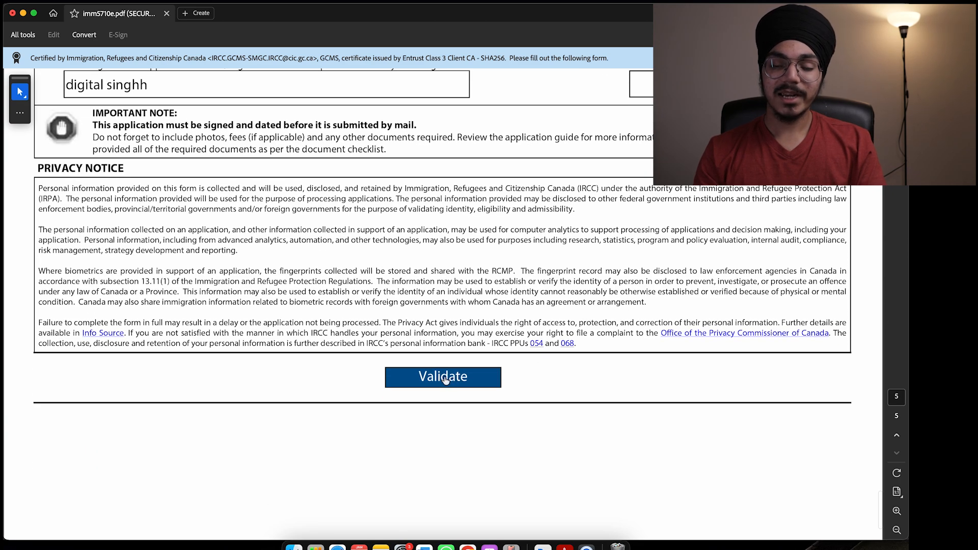
pyautogui.scroll(-4, 507, 440)
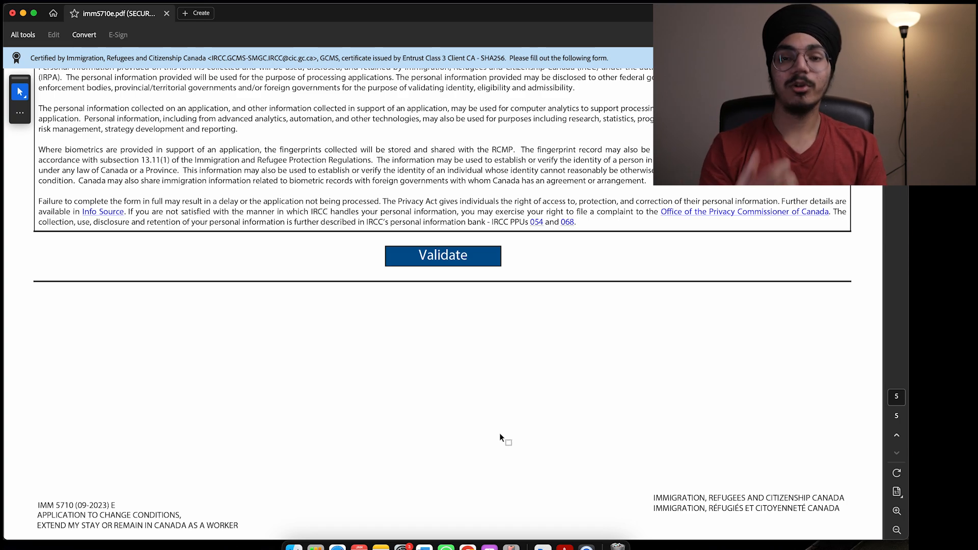
# Step: Validate the form and dismiss the alert flagging question 7's missing From date
pyautogui.click(436, 264)
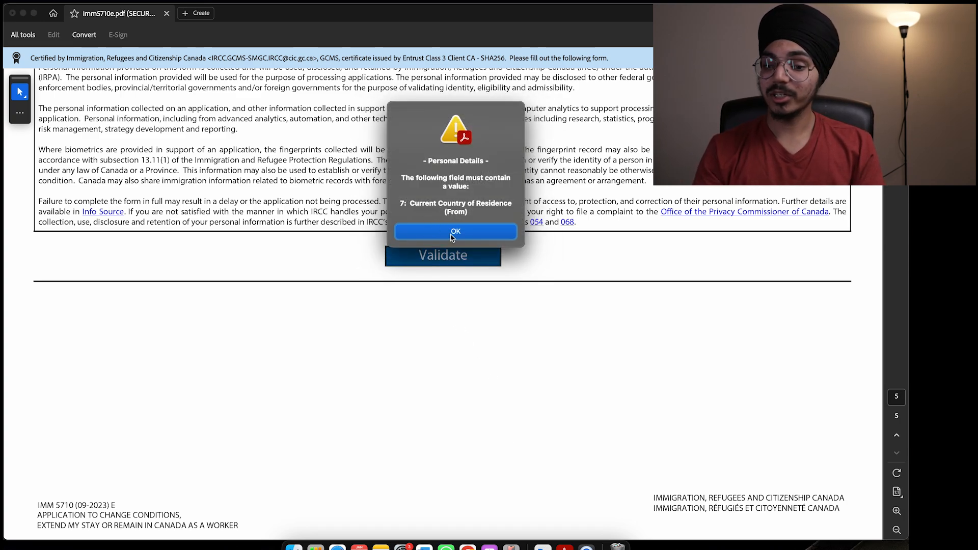
pyautogui.moveTo(411, 208); pyautogui.dragTo(465, 211)
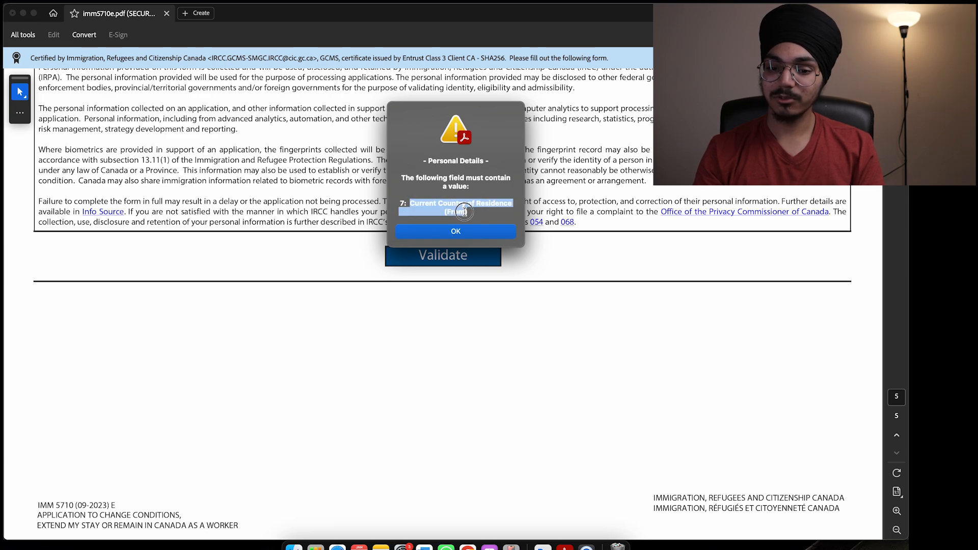
pyautogui.click(465, 218)
pyautogui.click(461, 231)
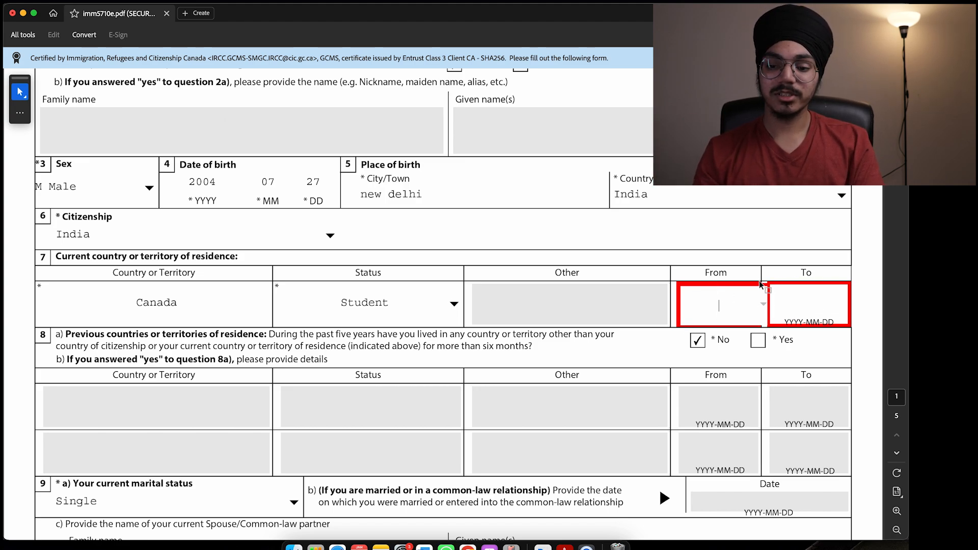
pyautogui.scroll(-3, 711, 308)
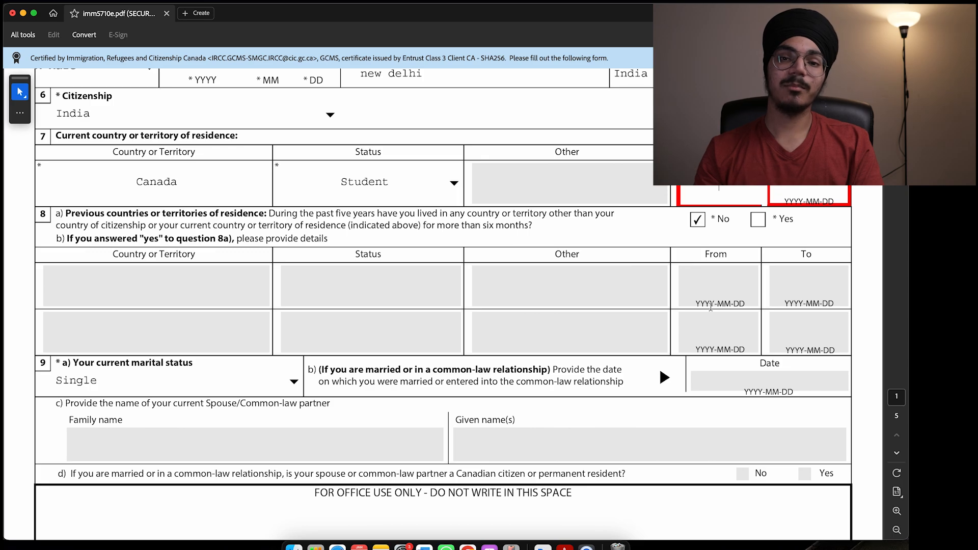